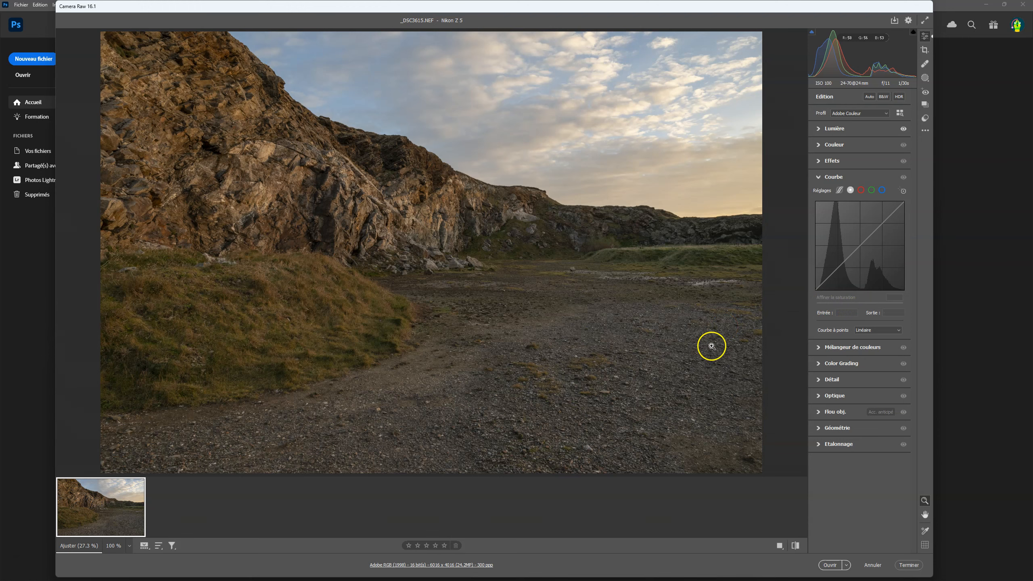
# - Open the raw photo _DSC3615 as a smart object and add a Curves adjustment layer above it
pyautogui.press('shift')
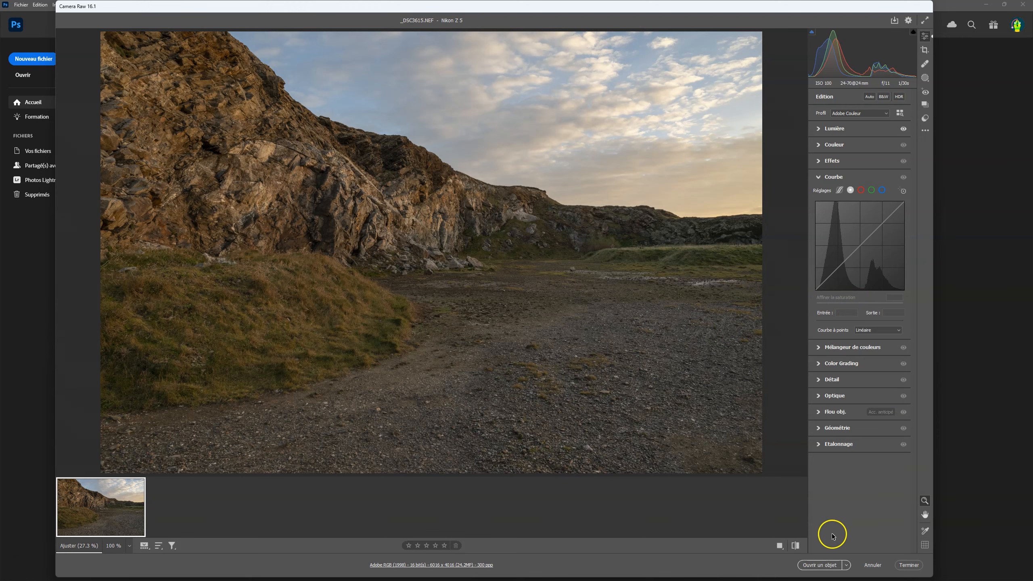
pyautogui.keyDown('shift'); pyautogui.click(810, 566); pyautogui.keyUp('shift')
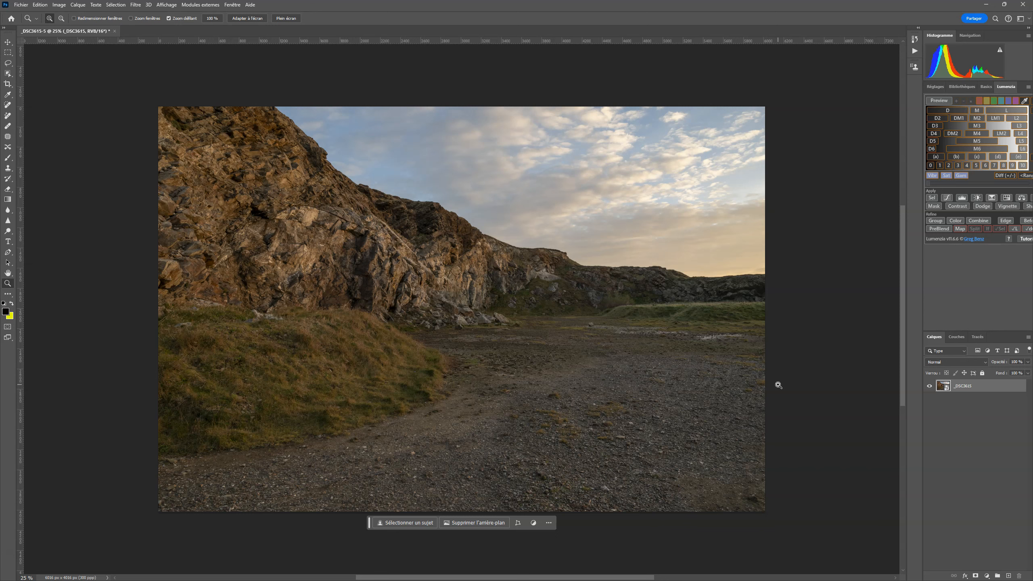
pyautogui.click(773, 382)
pyautogui.click(947, 198)
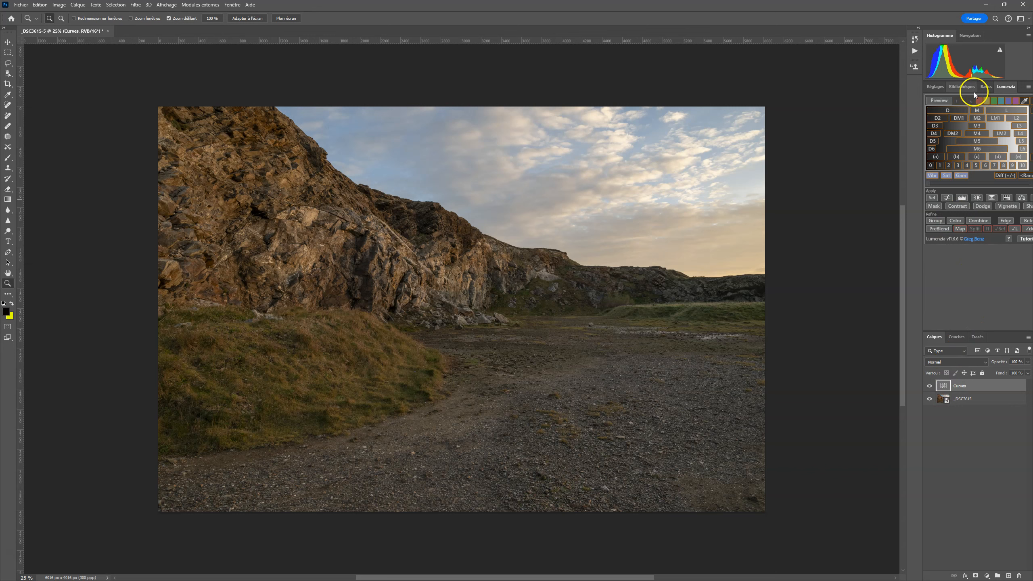
# - Add a second Curves adjustment layer with its mask above the first one, and delete it again
pyautogui.click(937, 87)
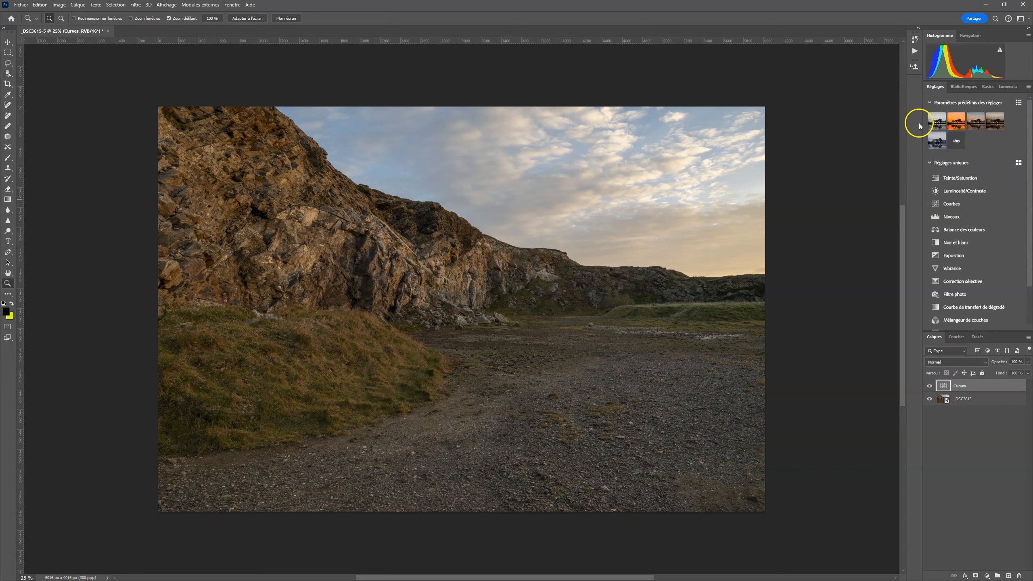
pyautogui.click(989, 85)
pyautogui.click(999, 86)
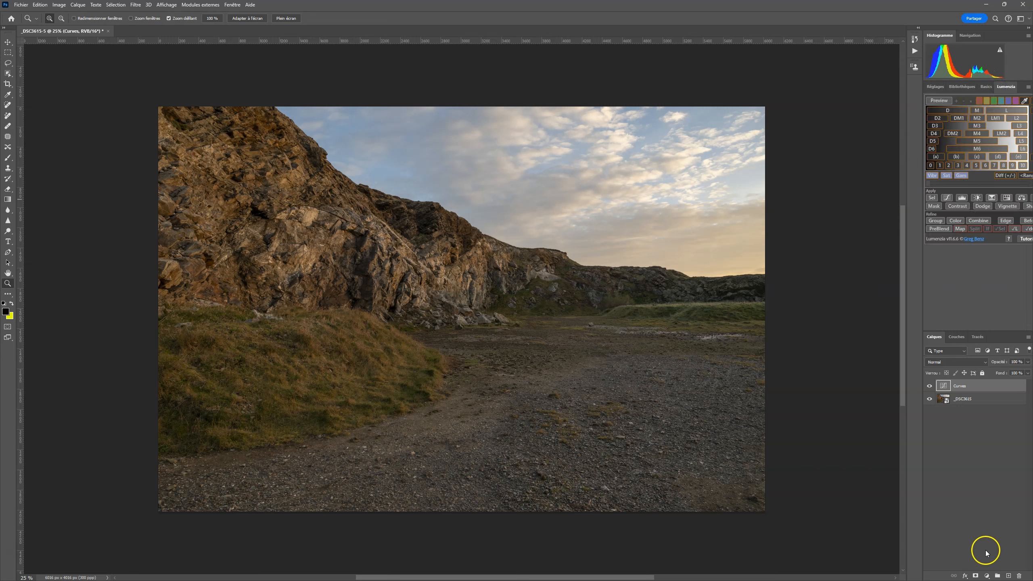
pyautogui.click(988, 576)
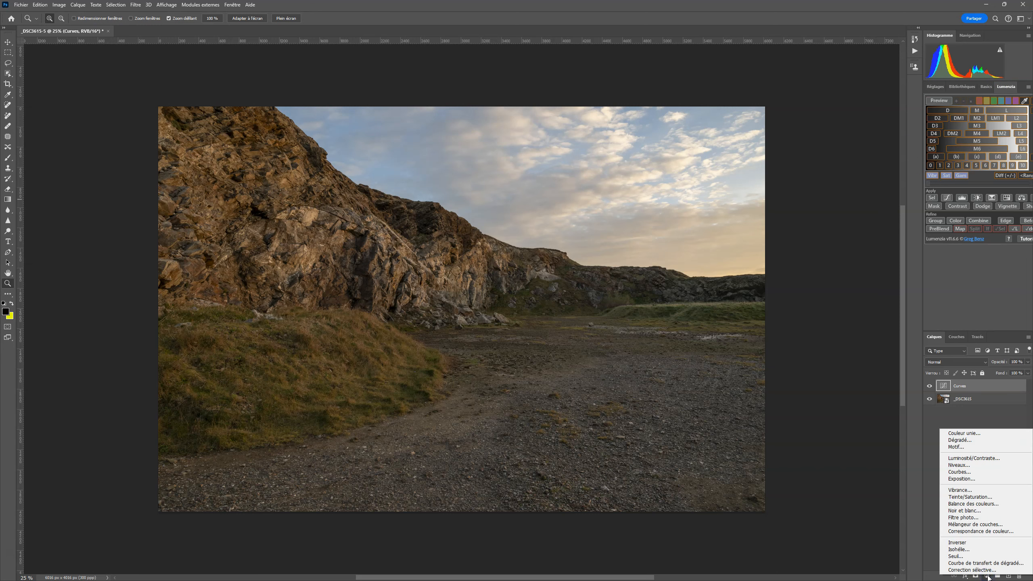
pyautogui.click(961, 472)
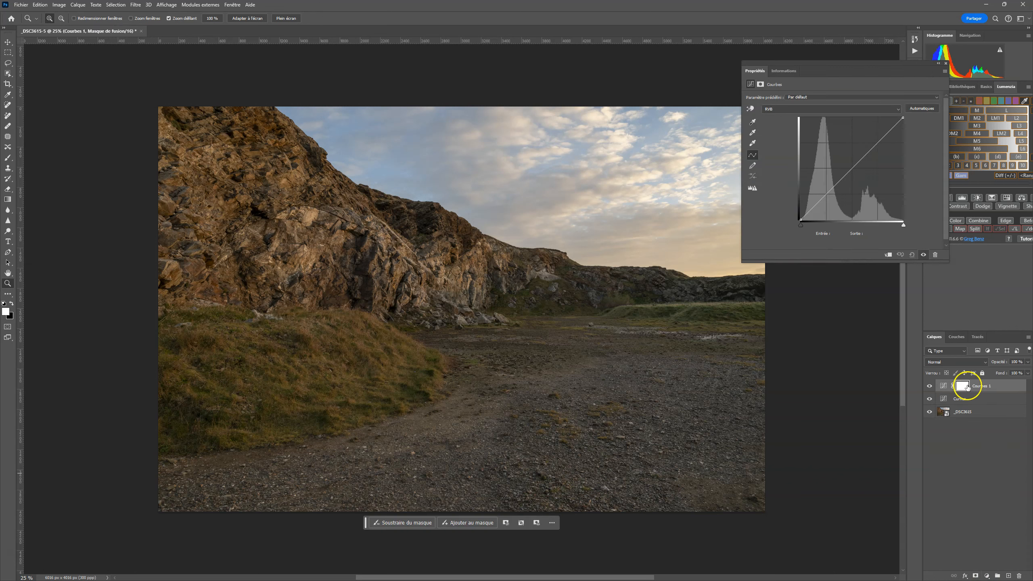
pyautogui.click(996, 388)
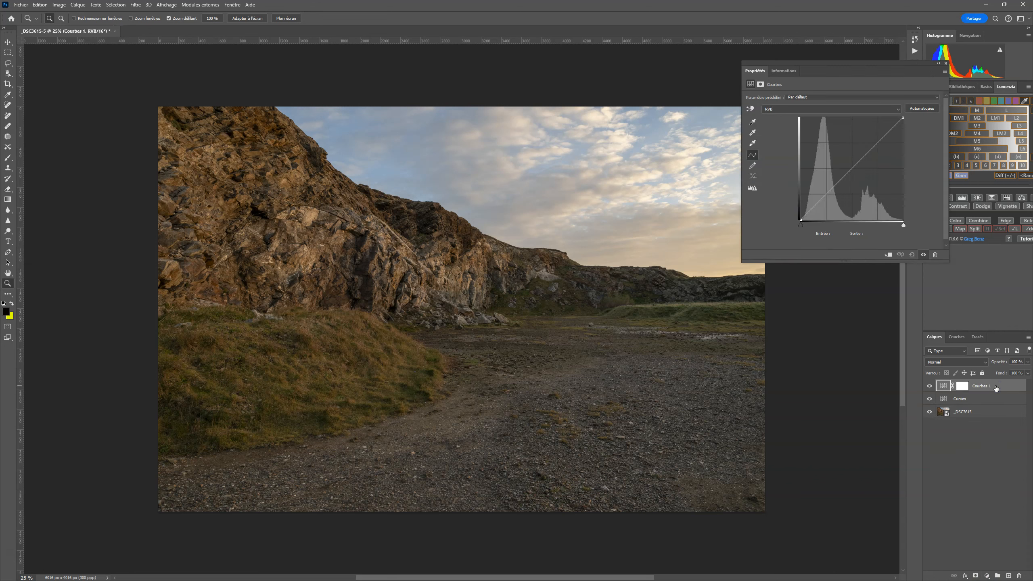
pyautogui.click(942, 386)
pyautogui.press('Delete')
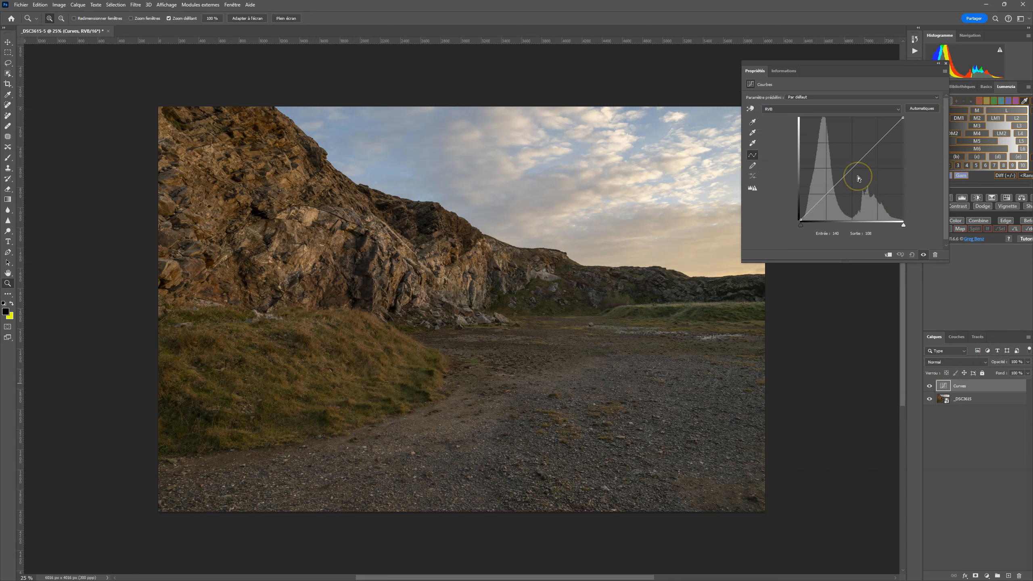
# - Shape an S-curve on the Curves layer, raising the highlights and lowering the shadow point to input 73, output 50
pyautogui.moveTo(848, 173); pyautogui.dragTo(827, 198)
pyautogui.moveTo(890, 150); pyautogui.dragTo(876, 139)
pyautogui.moveTo(827, 198); pyautogui.dragTo(830, 200)
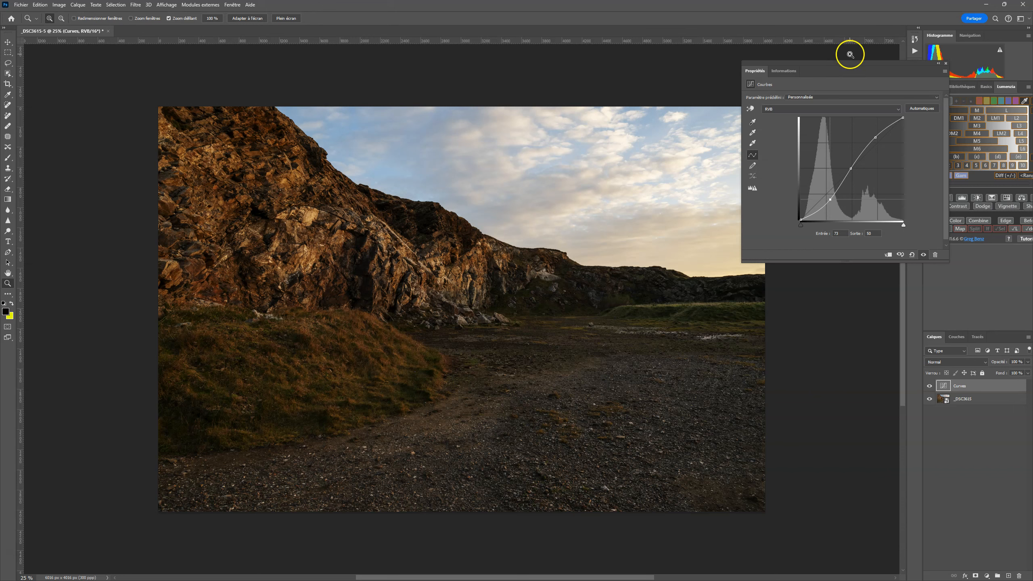
pyautogui.moveTo(849, 62); pyautogui.dragTo(833, 143)
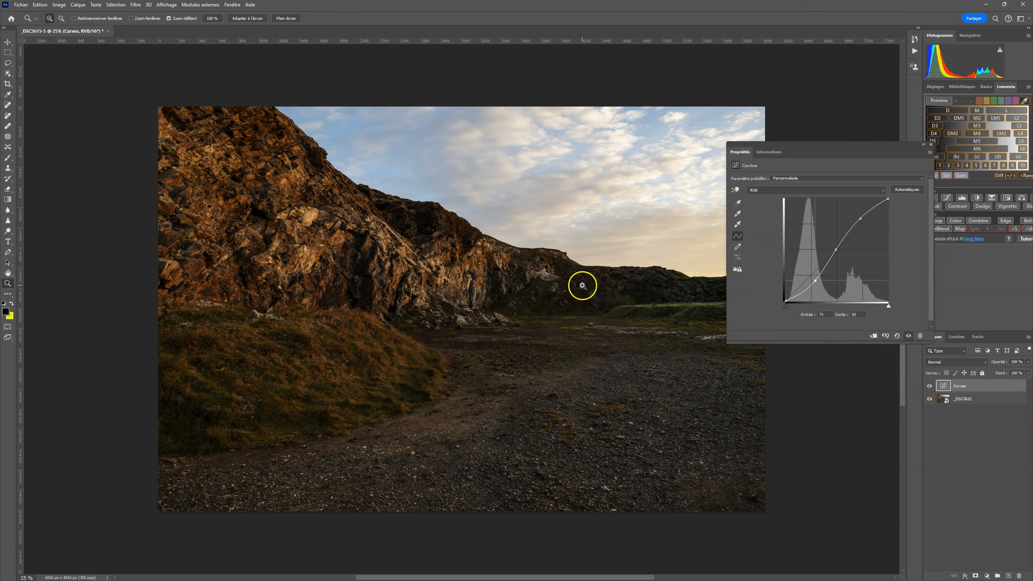
# - Compare the photo with and without the Curves layer to judge its effect on contrast and colour
pyautogui.click(930, 386)
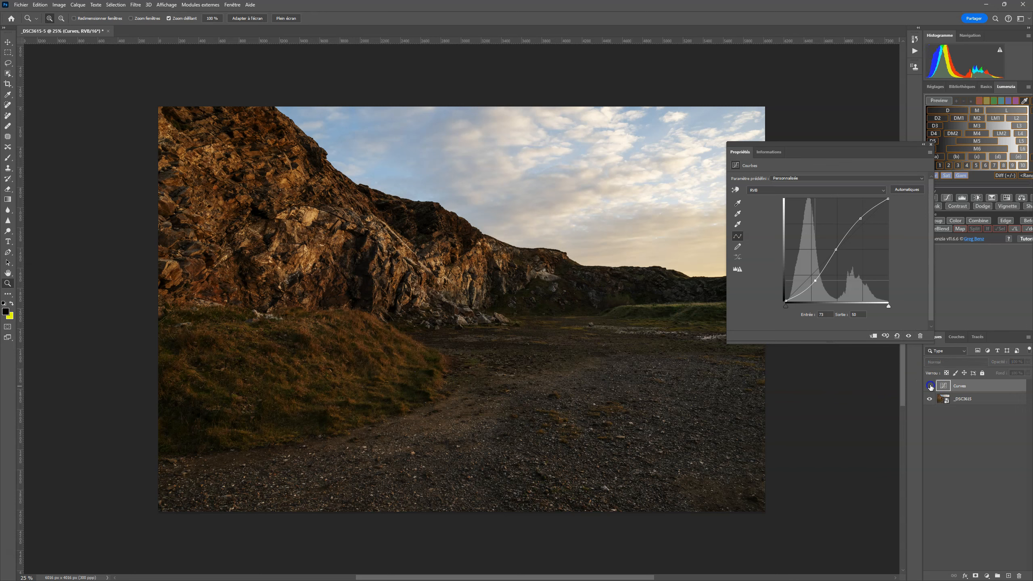
pyautogui.click(931, 386)
pyautogui.click(930, 386)
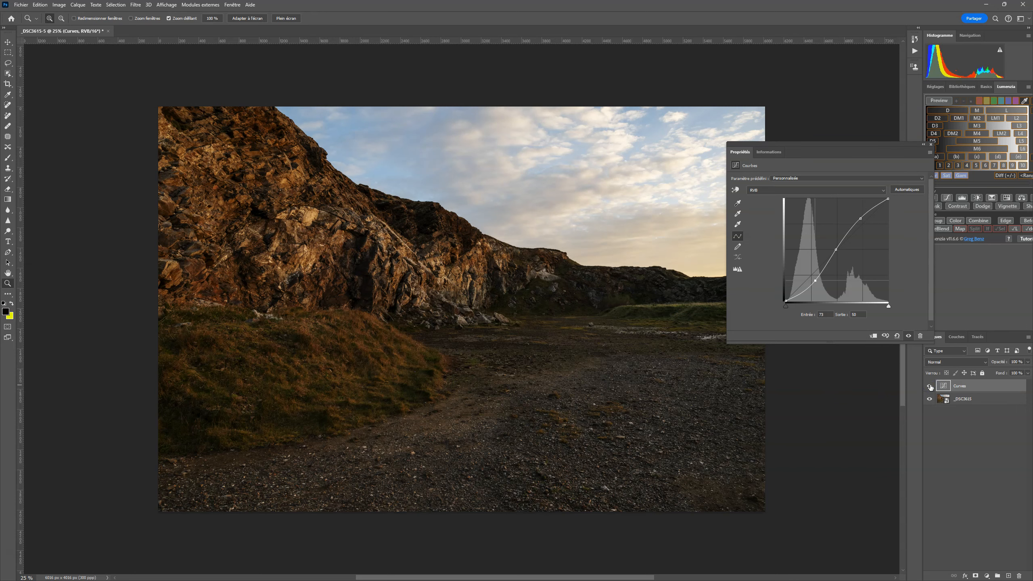
pyautogui.click(930, 386)
pyautogui.click(930, 387)
pyautogui.click(930, 387)
pyautogui.click(930, 386)
# - Duplicate the Curves layer, hiding the original, and set the copy's blend mode to Luminosité
pyautogui.hotkey('ctrl', 'j')
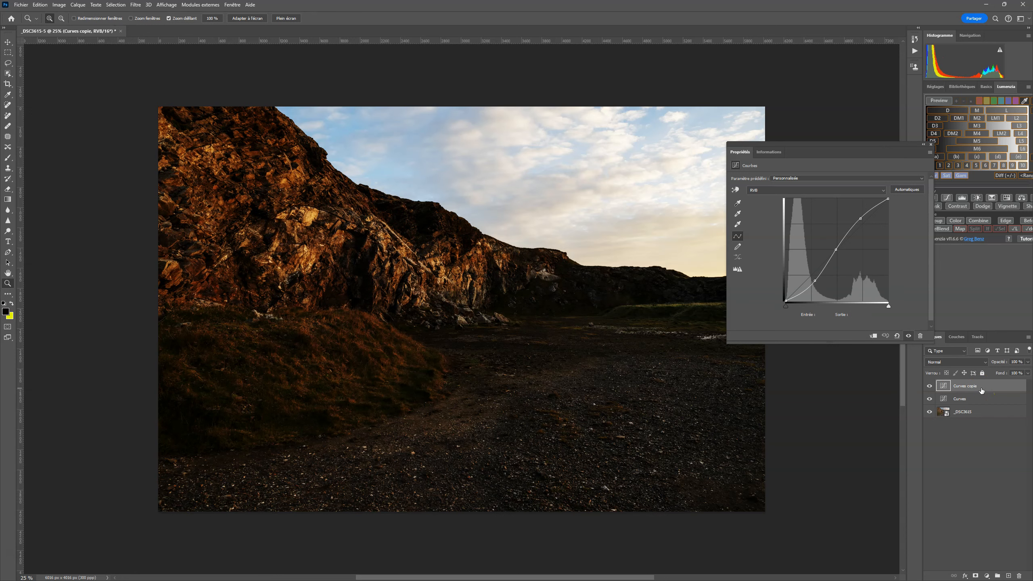
pyautogui.click(930, 399)
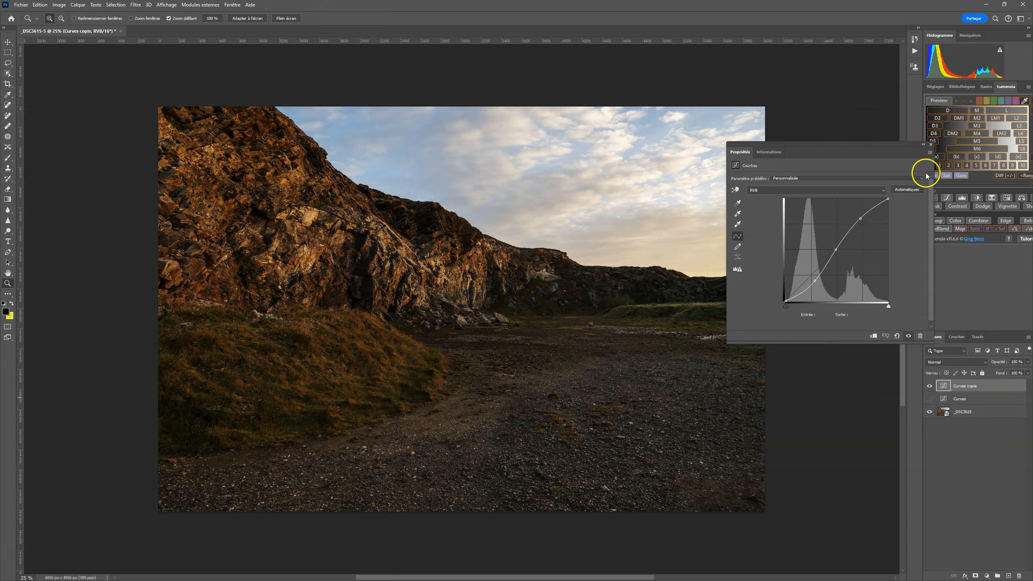
pyautogui.moveTo(881, 147); pyautogui.dragTo(861, 76)
pyautogui.click(956, 361)
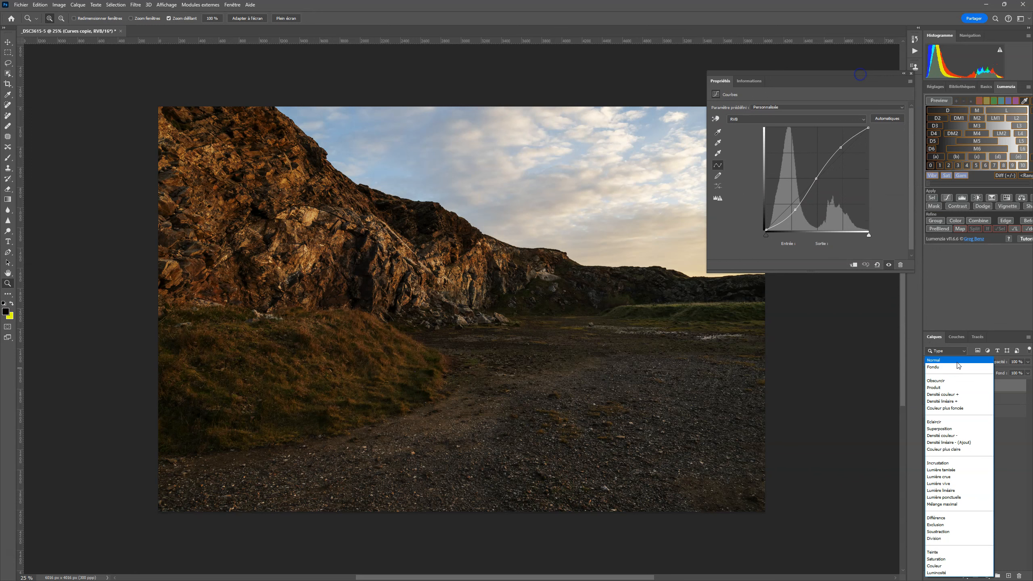
pyautogui.click(936, 573)
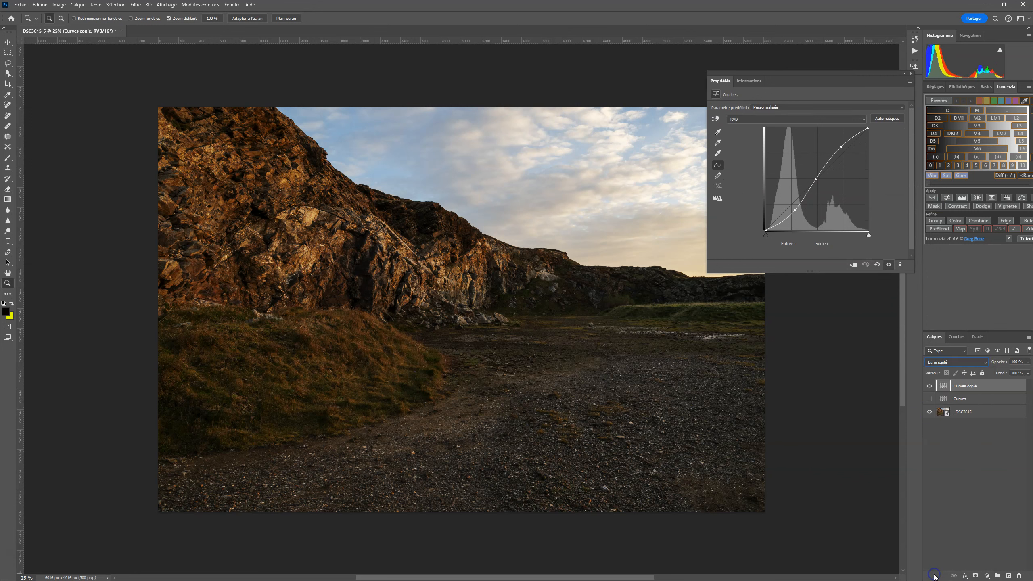
# - Compare colour saturation between the original Curves layer and its Luminosité copy by alternating their visibility
pyautogui.click(931, 387)
pyautogui.click(931, 389)
pyautogui.click(931, 387)
pyautogui.click(930, 399)
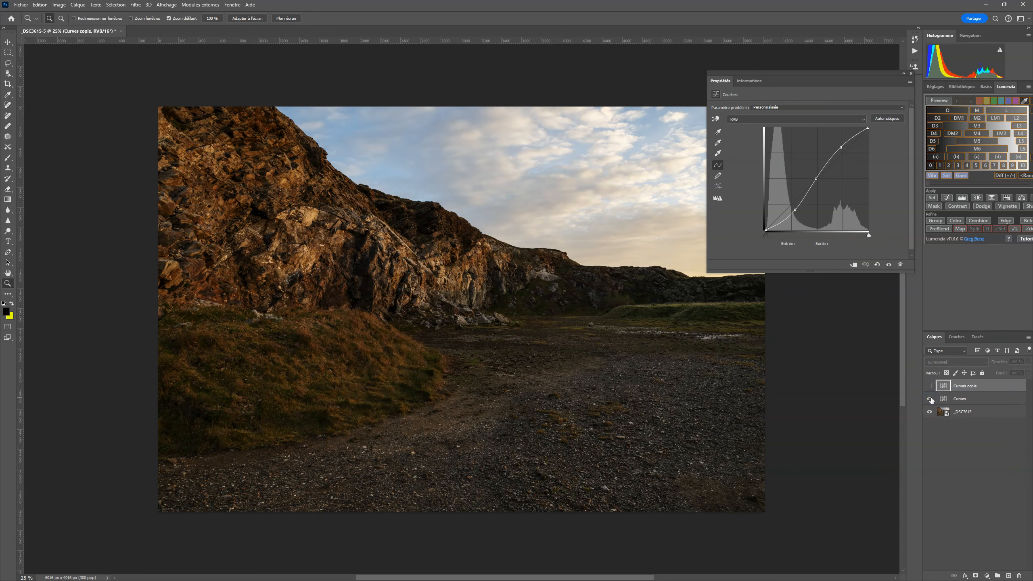
pyautogui.click(931, 399)
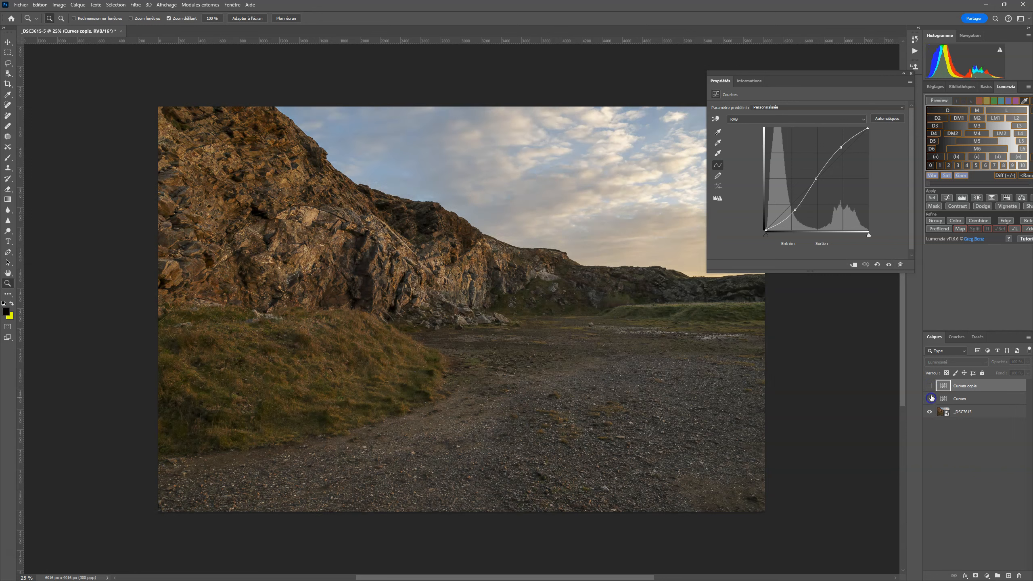
pyautogui.click(931, 387)
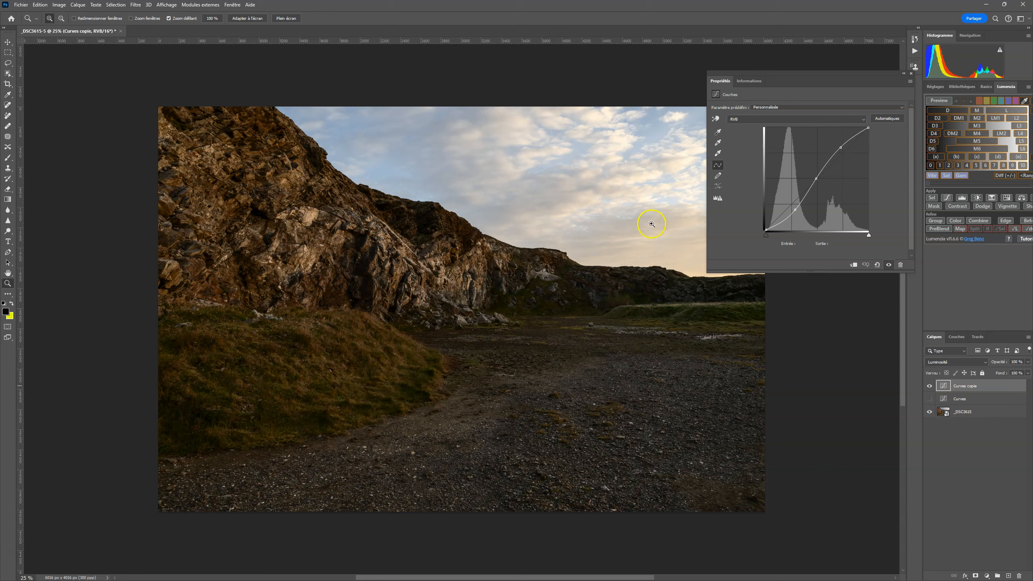
pyautogui.click(930, 387)
pyautogui.click(930, 386)
pyautogui.click(930, 399)
pyautogui.click(930, 399)
pyautogui.click(930, 399)
pyautogui.moveTo(930, 399); pyautogui.dragTo(930, 386)
# - Delete both Curves layers and reopen the _DSC3615 smart object in Camera Raw
pyautogui.click(911, 74)
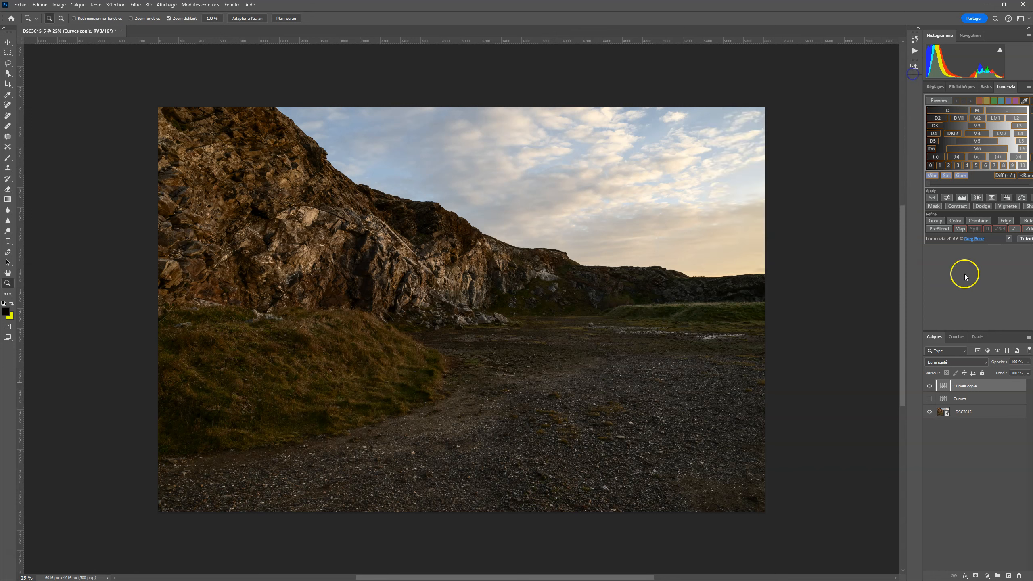
pyautogui.keyDown('shift'); pyautogui.click(996, 399); pyautogui.keyUp('shift')
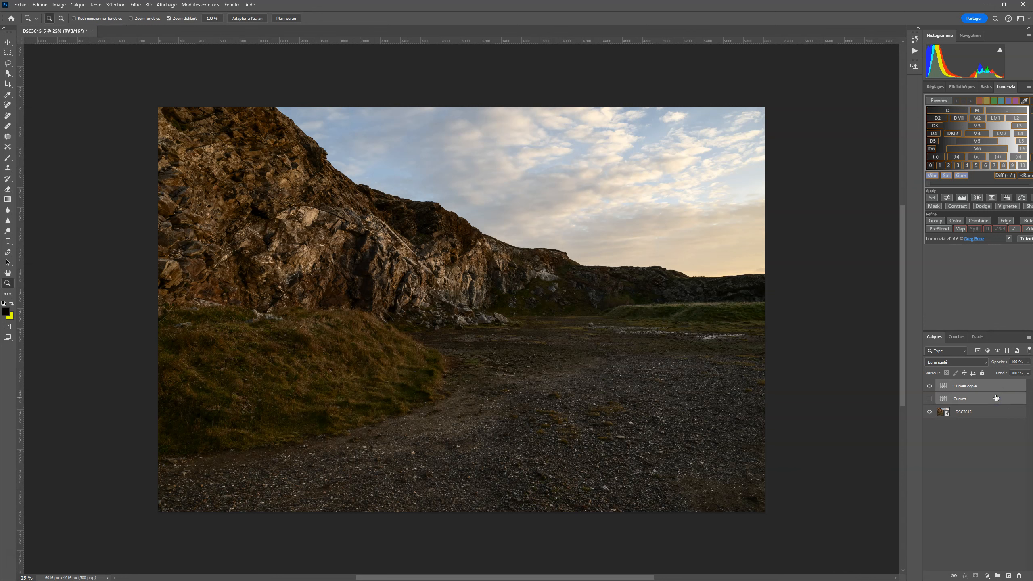
pyautogui.press('Delete')
pyautogui.click(944, 387)
pyautogui.click(822, 421)
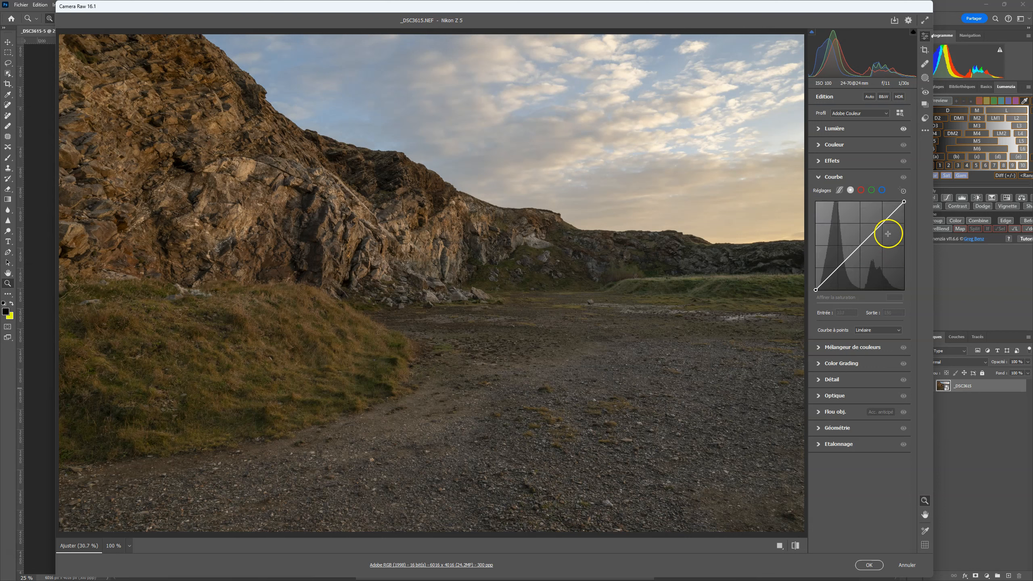
# - Shape an S-shaped point curve with a midtone anchor, a shadow point at input 69, output 47, and a highlight point at input 190, output 208
pyautogui.click(851, 264)
pyautogui.moveTo(851, 264)
pyautogui.mouseDown()
pyautogui.moveTo(871, 242)
pyautogui.moveTo(858, 238)
pyautogui.moveTo(862, 248)
pyautogui.mouseUp()
pyautogui.click(862, 245)
pyautogui.moveTo(839, 269); pyautogui.dragTo(839, 274)
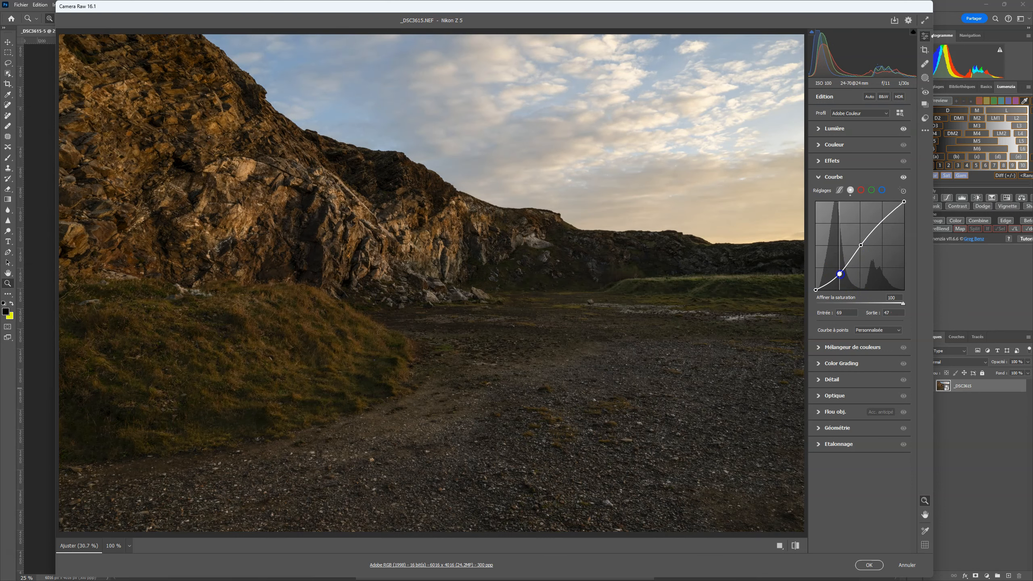
pyautogui.moveTo(879, 226); pyautogui.dragTo(882, 218)
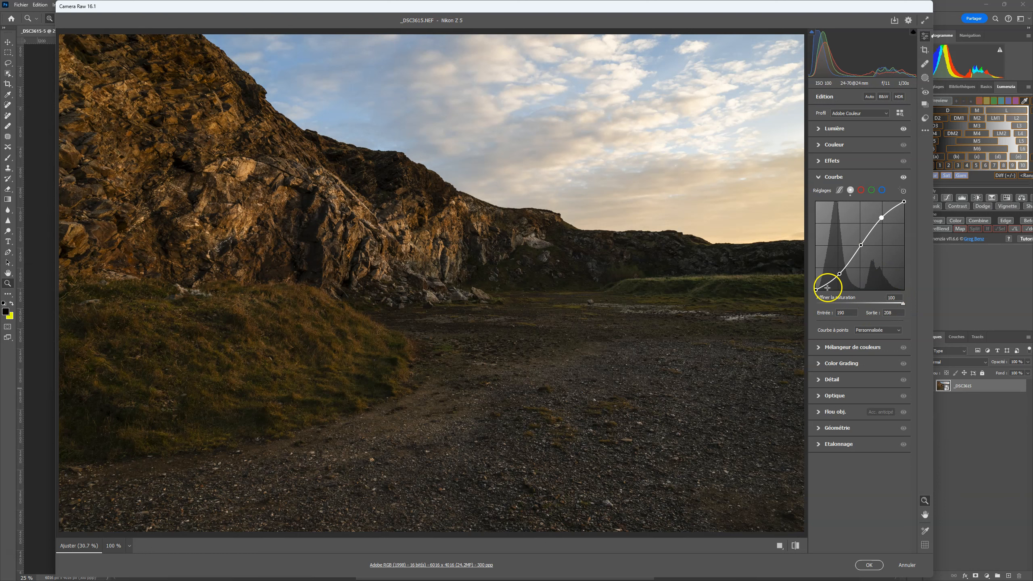
# - Move the curve's shadow point to input 77, output 57, trying Affiner la saturation at 0 and at 100
pyautogui.click(903, 304)
pyautogui.moveTo(893, 306); pyautogui.dragTo(819, 300)
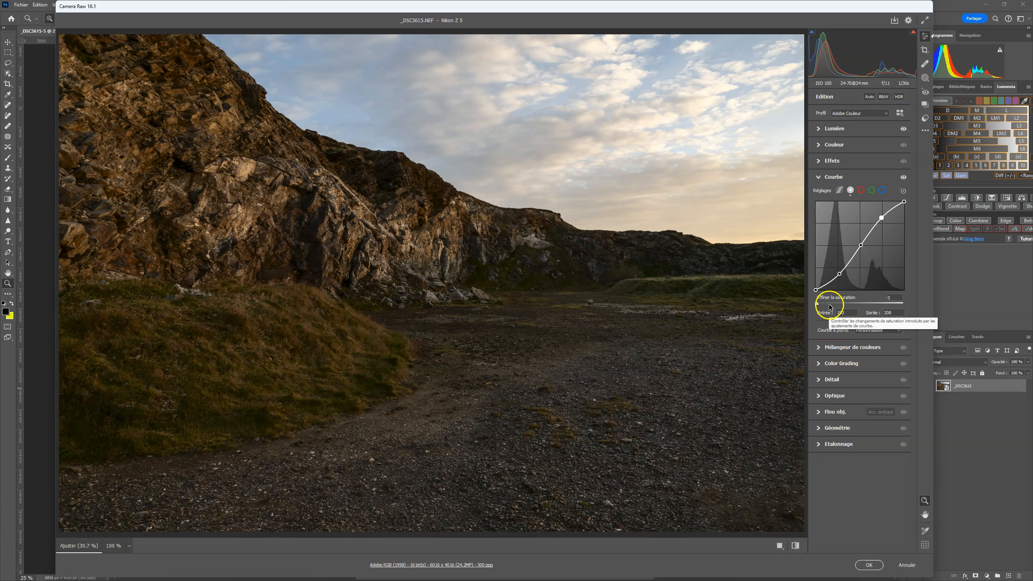
pyautogui.moveTo(840, 269); pyautogui.dragTo(843, 270)
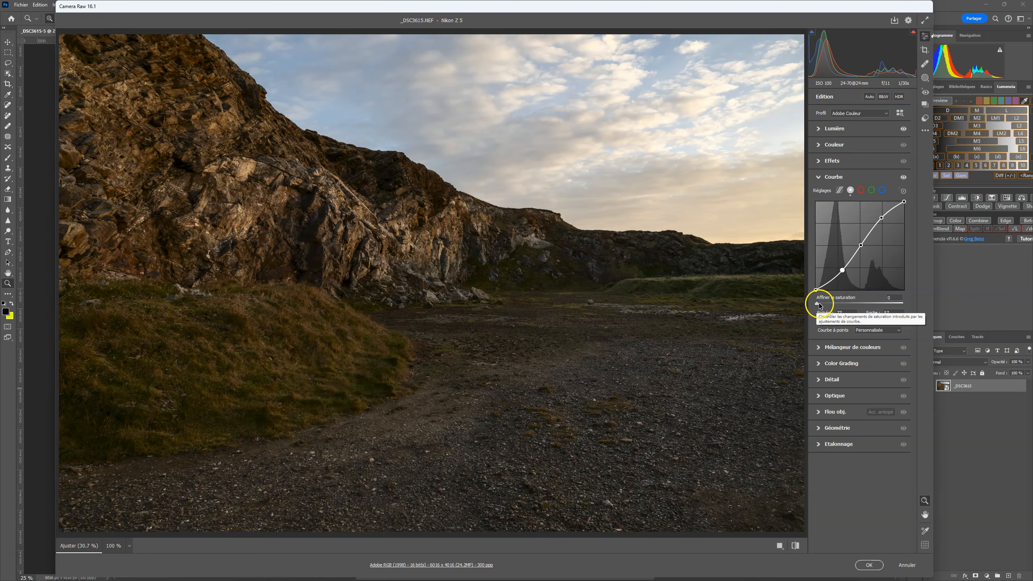
pyautogui.moveTo(817, 305); pyautogui.dragTo(933, 306)
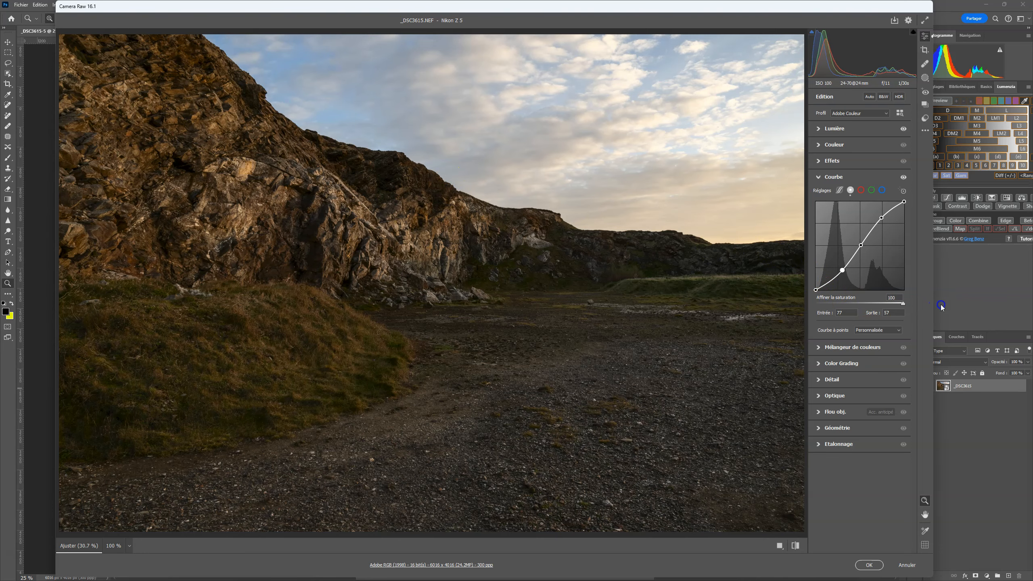
# - Move the curve's shadow point to input 91, output 68 with Affiner la saturation at 0, and return that saturation to 100
pyautogui.scroll(4, 583, 346)
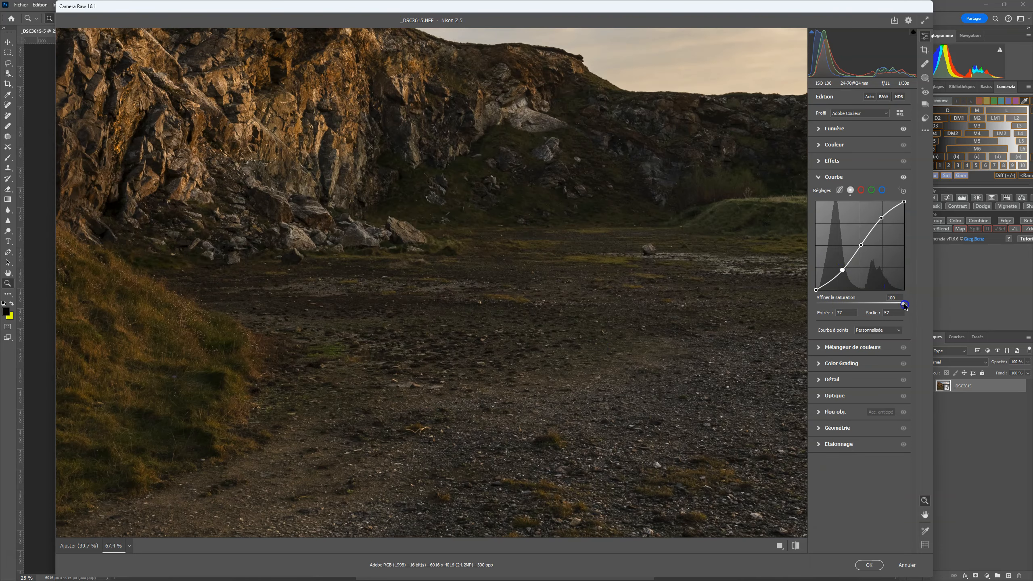
pyautogui.doubleClick(904, 304)
pyautogui.moveTo(842, 270); pyautogui.dragTo(848, 267)
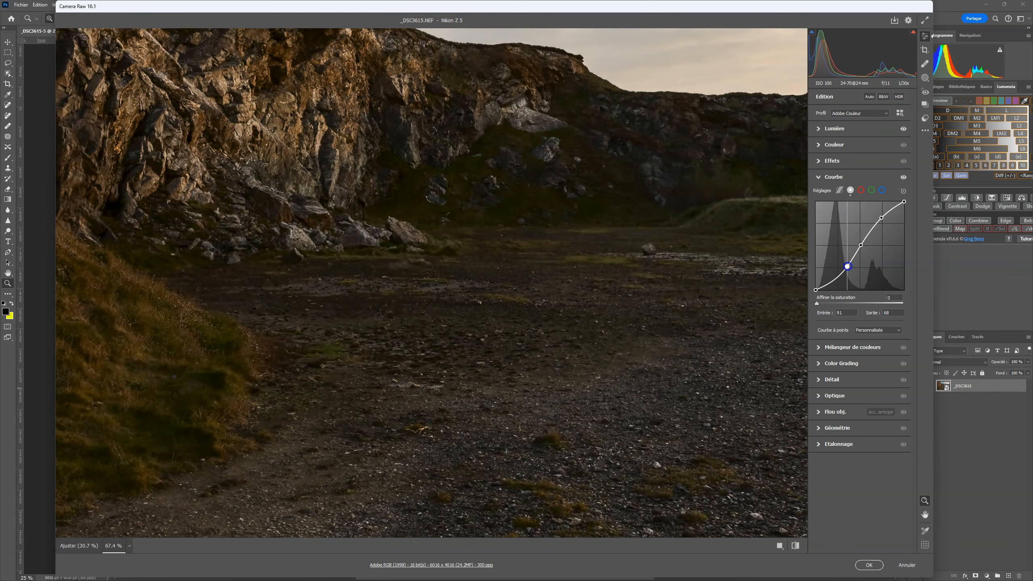
pyautogui.click(817, 304)
pyautogui.moveTo(824, 306); pyautogui.dragTo(904, 309)
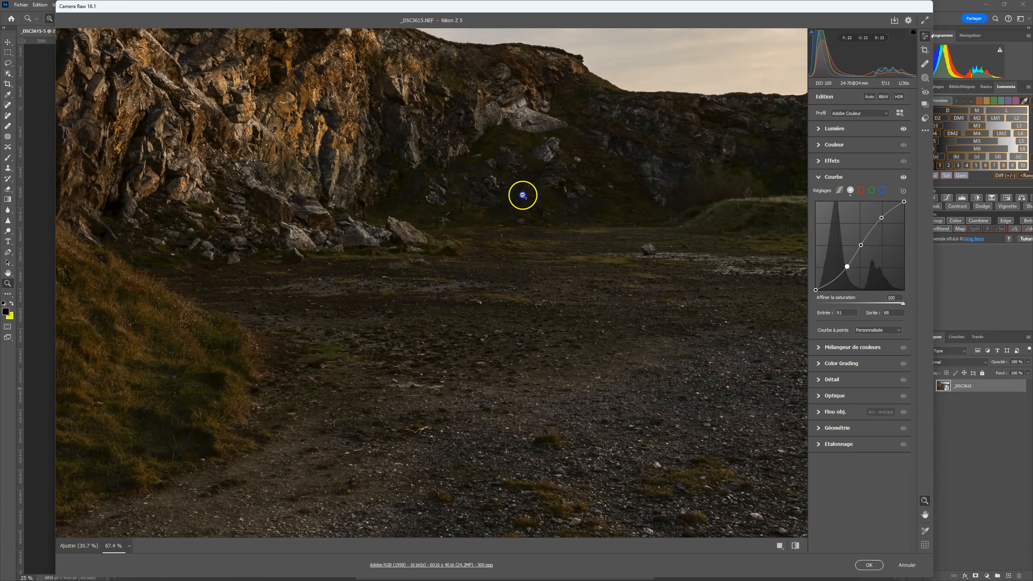
# - Vary Affiner la saturation between 0, 45 and 100 to compare the photo's colours, ending at 100
pyautogui.doubleClick(904, 306)
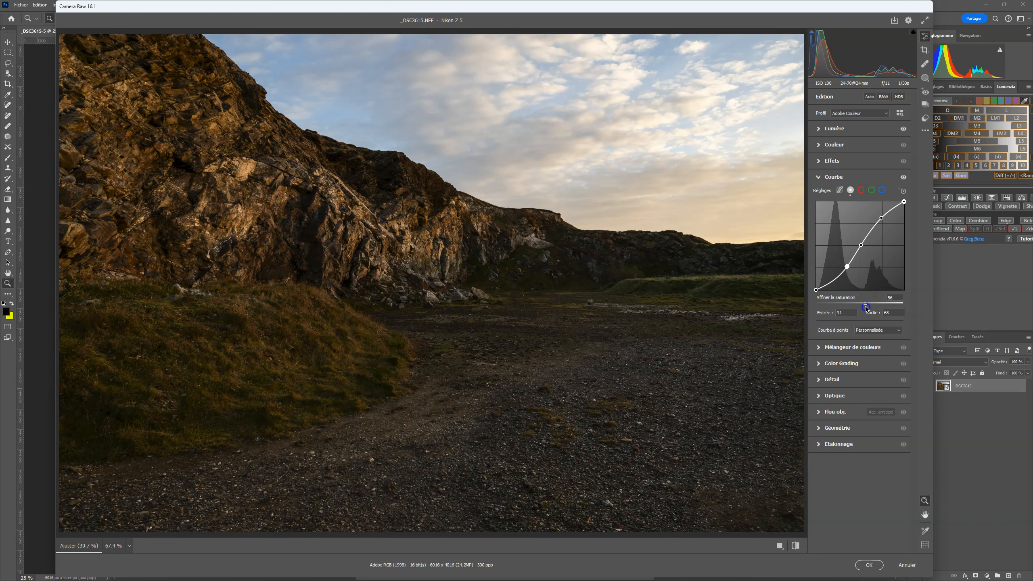
pyautogui.doubleClick(865, 306)
pyautogui.moveTo(817, 304); pyautogui.dragTo(1001, 304)
pyautogui.moveTo(903, 304); pyautogui.dragTo(900, 306)
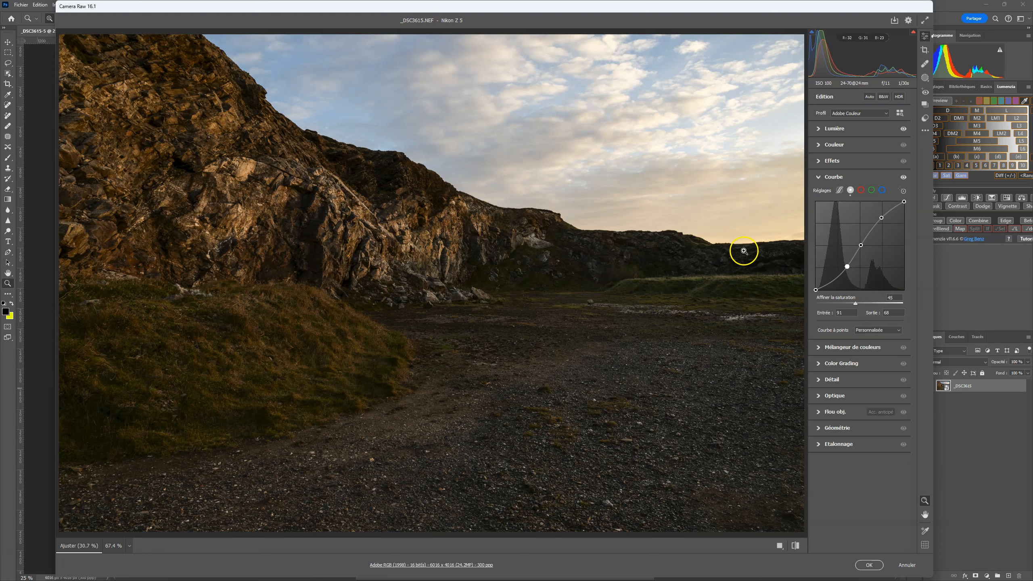
pyautogui.moveTo(856, 303); pyautogui.dragTo(743, 295)
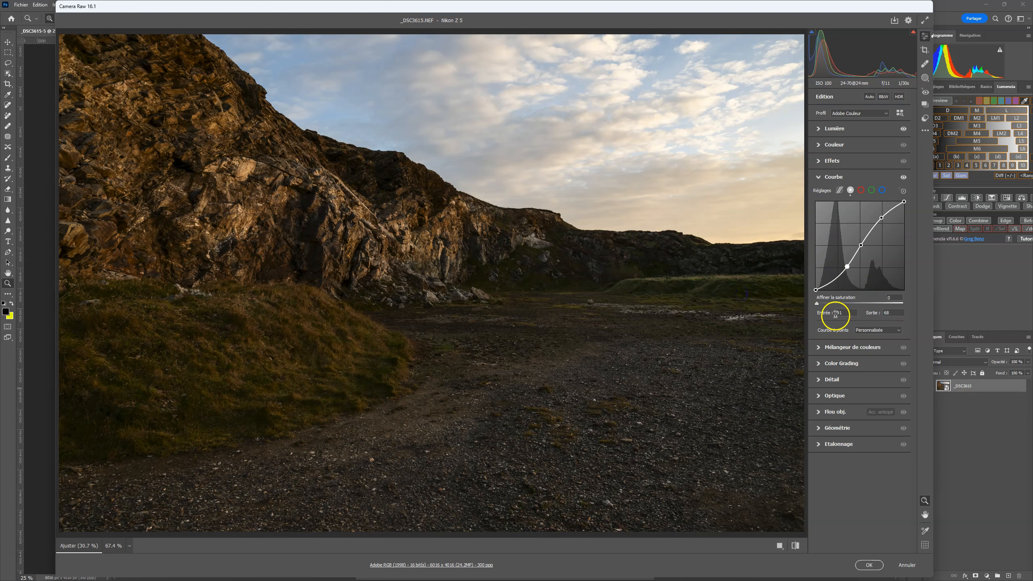
pyautogui.moveTo(817, 303); pyautogui.dragTo(946, 303)
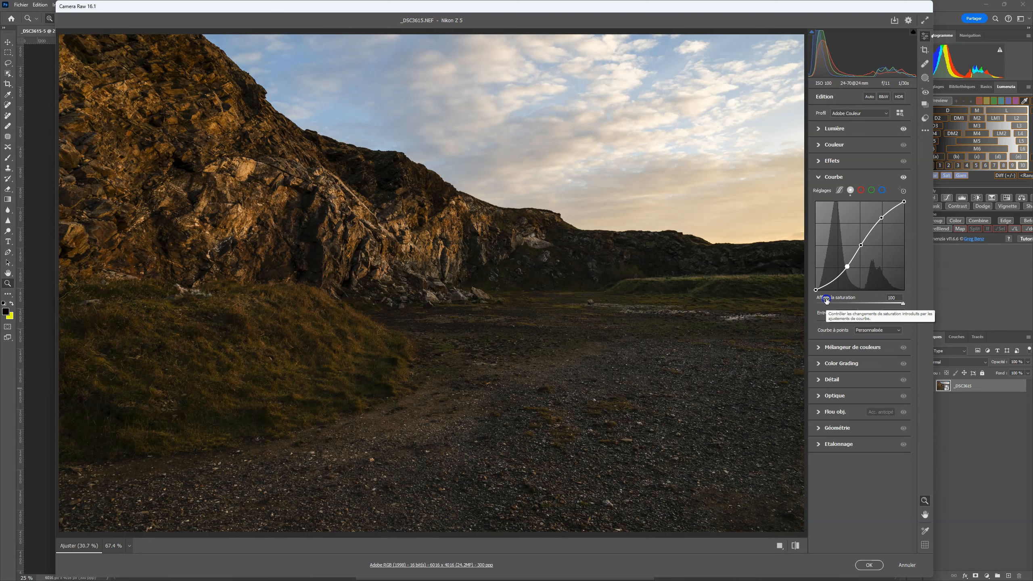
# - Delete the curve's midtone point and reset the photo's point curve to a straight line
pyautogui.click(818, 133)
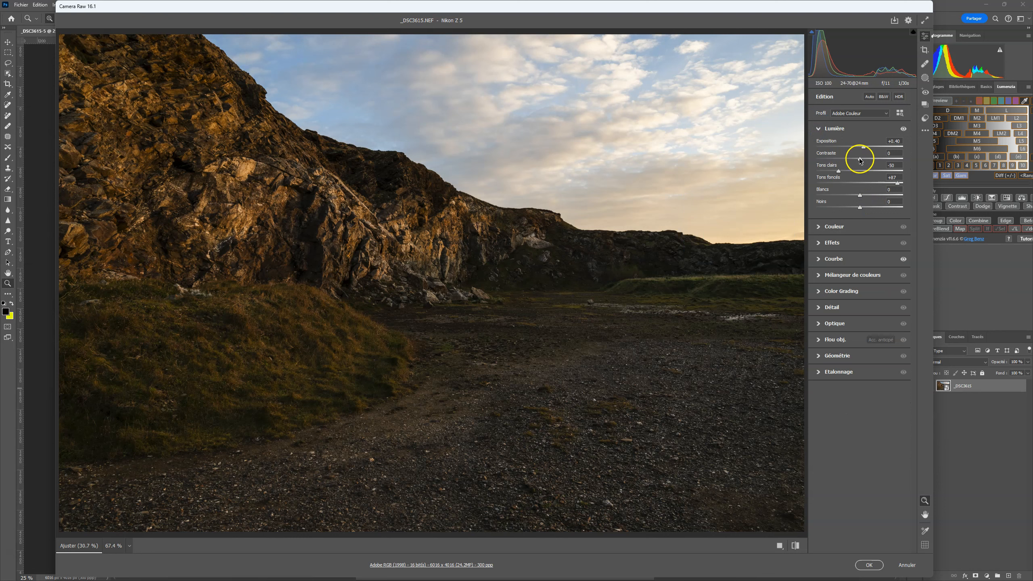
pyautogui.click(838, 259)
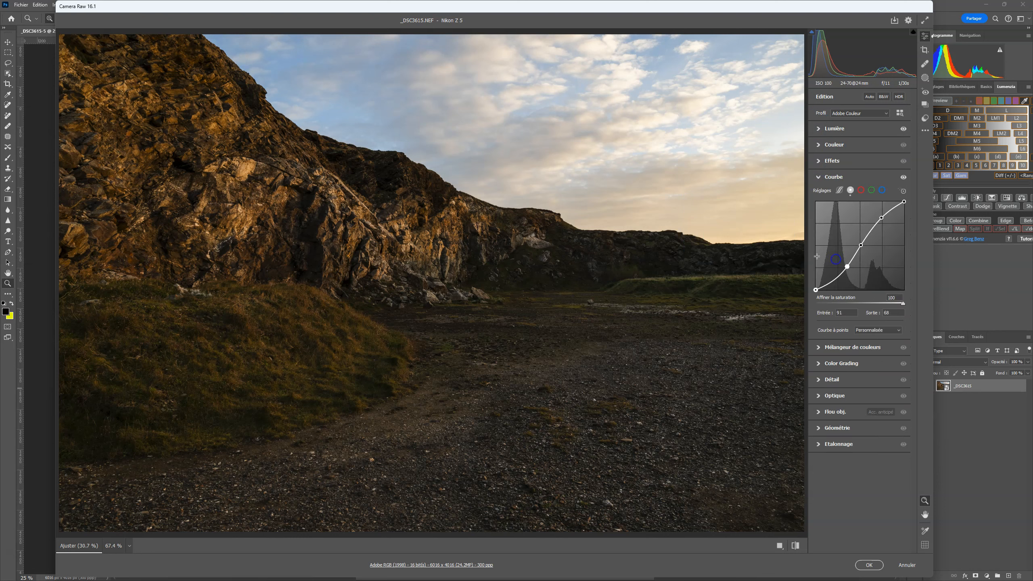
pyautogui.rightClick(861, 262)
pyautogui.click(890, 234)
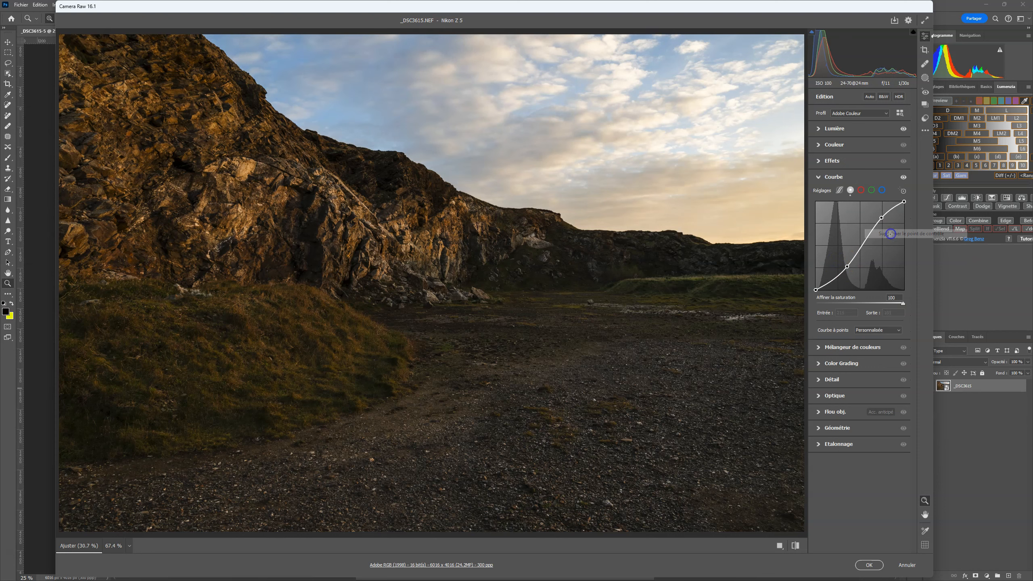
pyautogui.rightClick(890, 234)
pyautogui.click(889, 240)
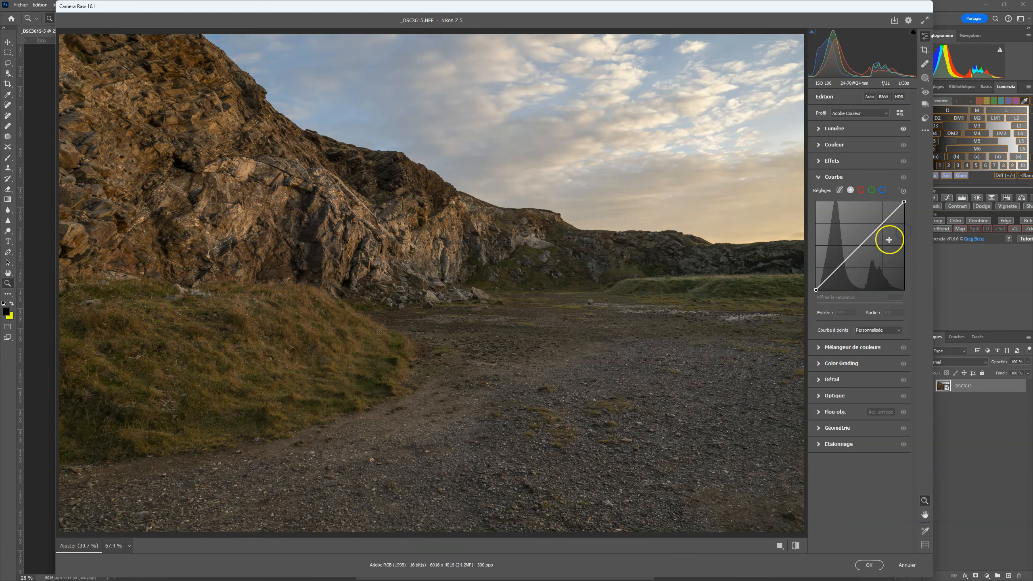
# - Try a global Contraste of +61 on the photo, and reset Contraste to 0
pyautogui.click(819, 132)
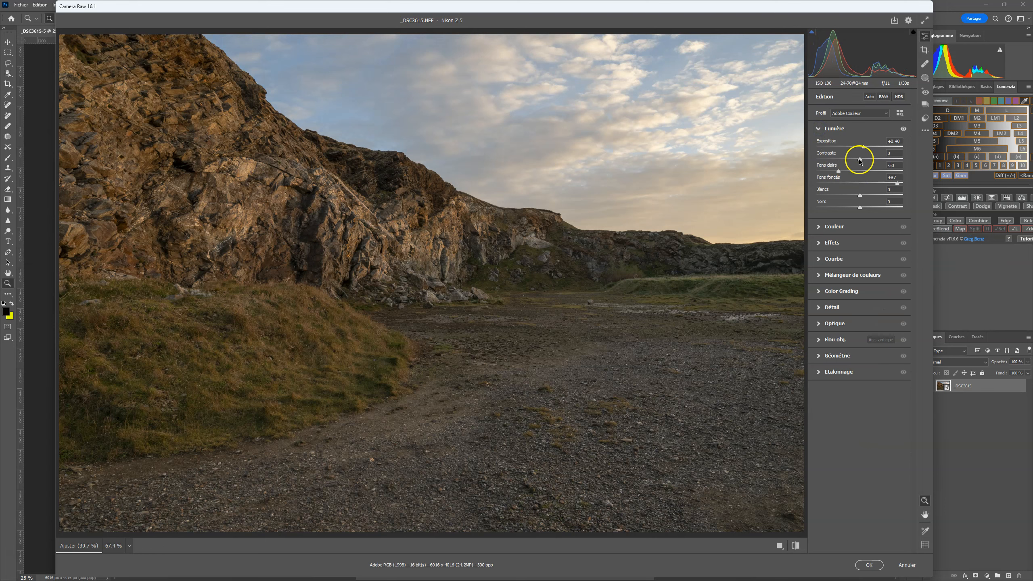
pyautogui.moveTo(859, 160); pyautogui.dragTo(889, 159)
pyautogui.click(888, 159)
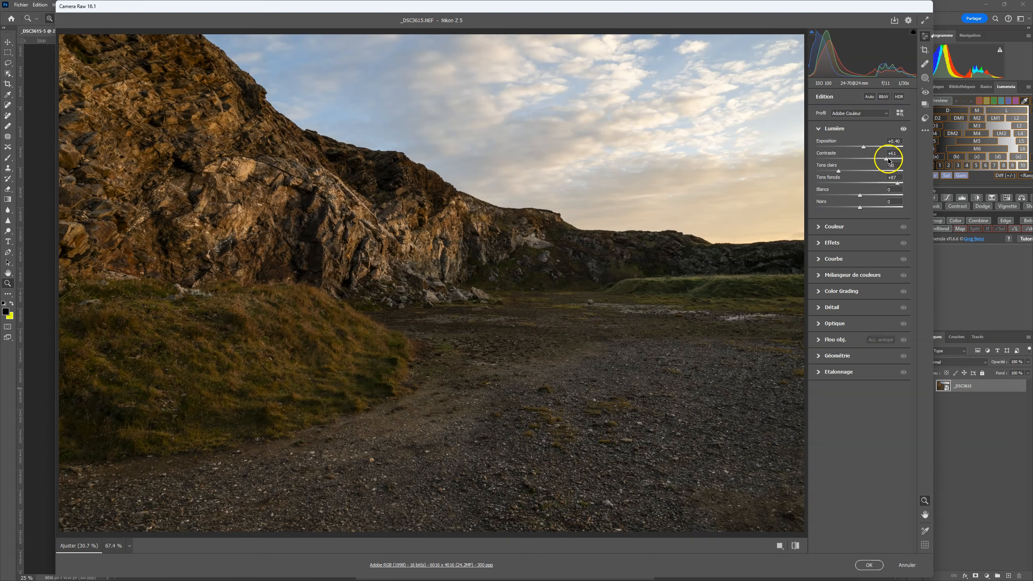
pyautogui.doubleClick(888, 159)
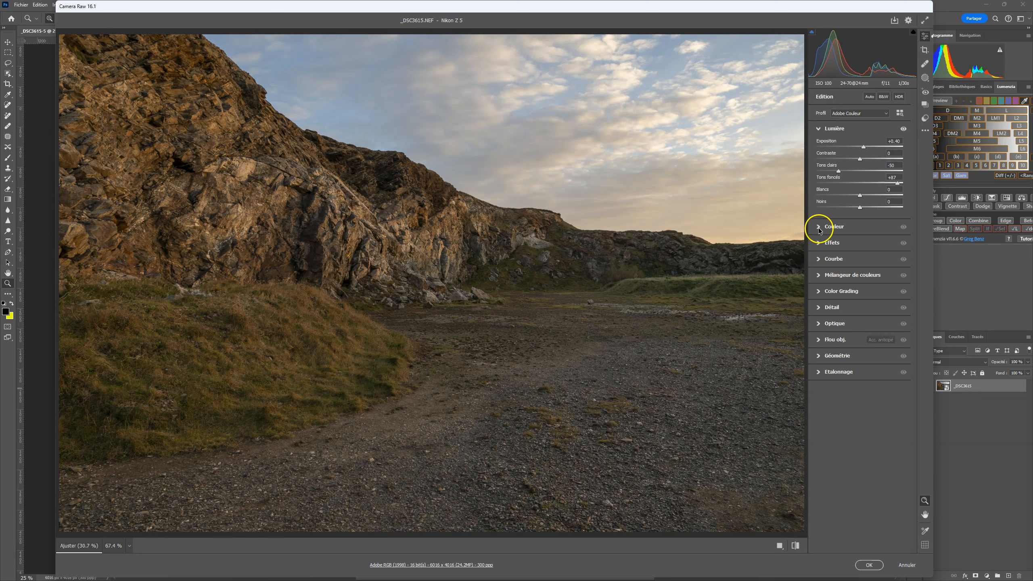
# - Shape the photo's S-shaped point curve with a midtone anchor, a shadow point at input 67, output 46, and a highlight point at input 173, output 202
pyautogui.click(817, 258)
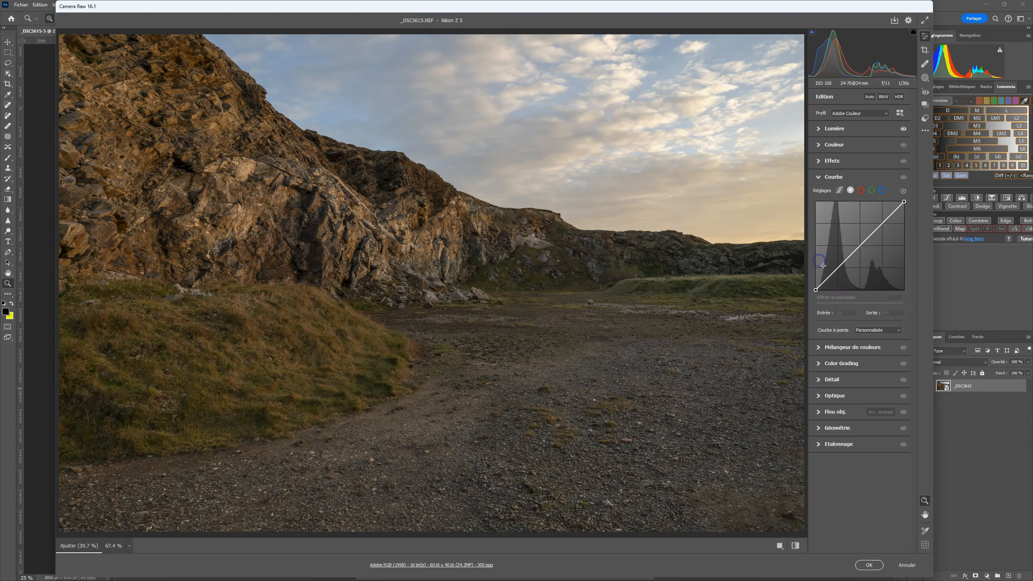
pyautogui.click(856, 247)
pyautogui.click(834, 269)
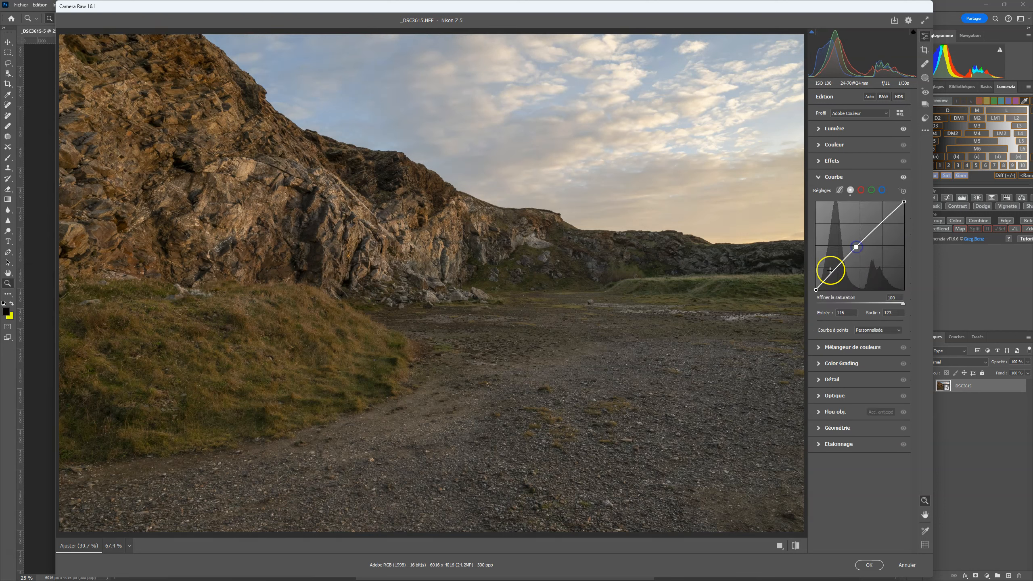
pyautogui.moveTo(834, 270); pyautogui.dragTo(839, 274)
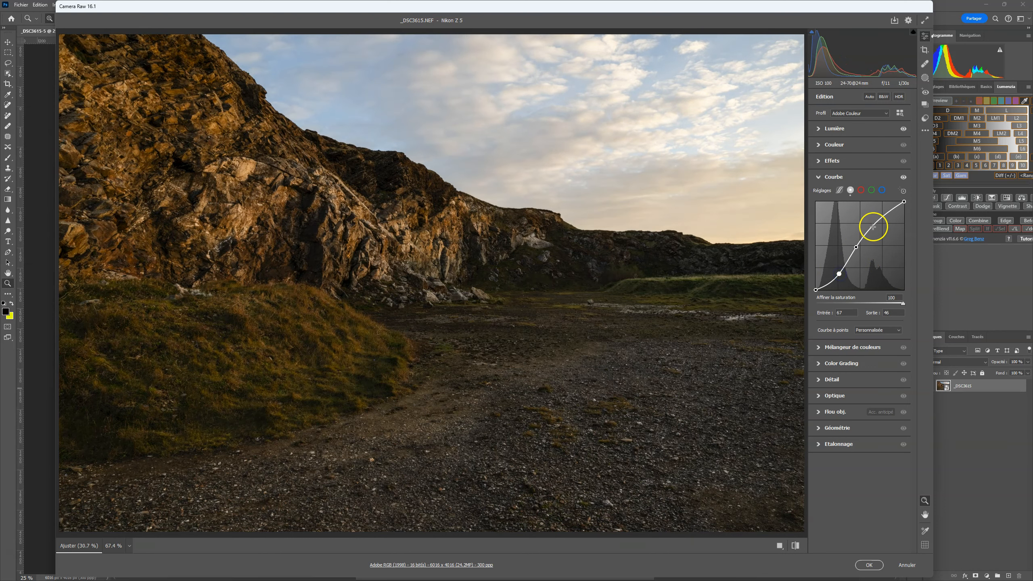
pyautogui.moveTo(875, 223); pyautogui.dragTo(875, 220)
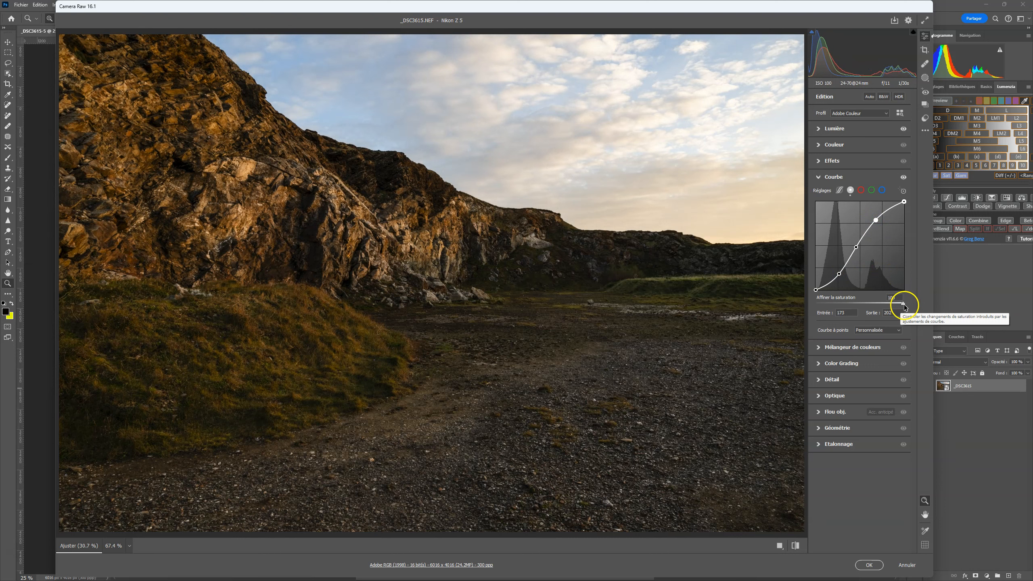
# - Lower Affiner la saturation on the photo's curve to compare the colours, and return it to 100
pyautogui.moveTo(873, 304); pyautogui.dragTo(826, 295)
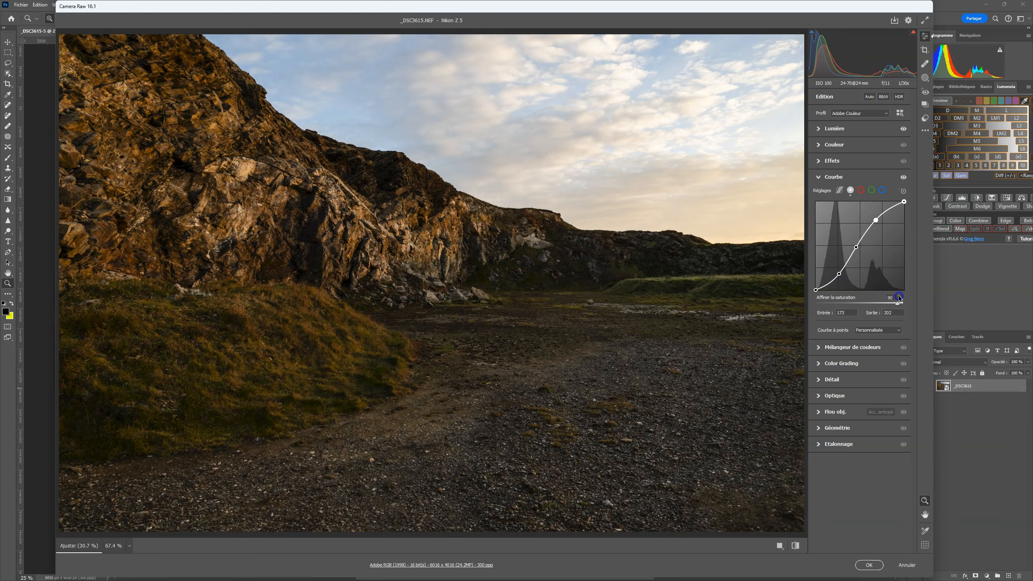
pyautogui.click(887, 303)
pyautogui.moveTo(879, 303); pyautogui.dragTo(910, 205)
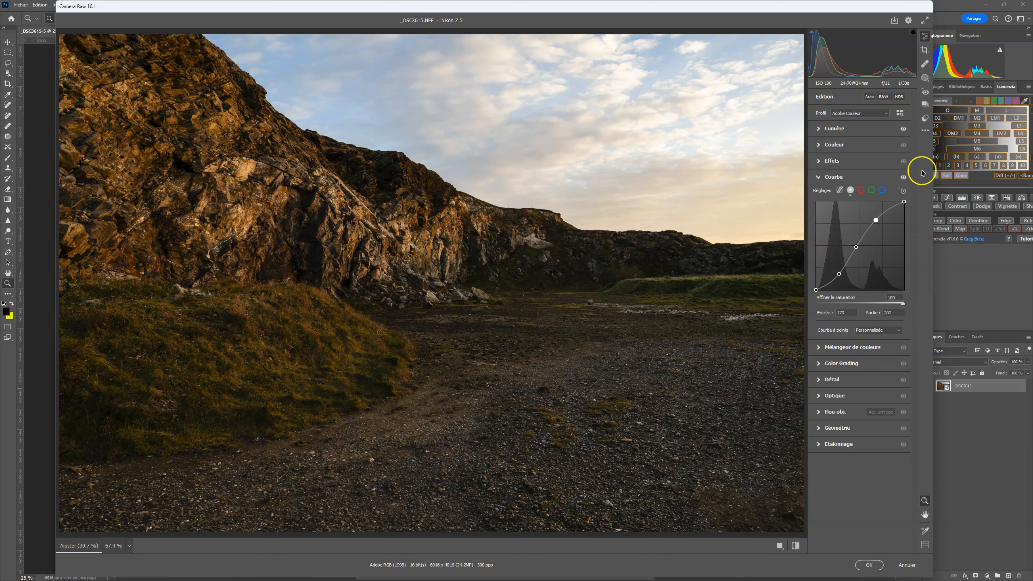
# - Create a brush mask and paint it over the sunlit rock face in the middle of the cliff
pyautogui.click(926, 78)
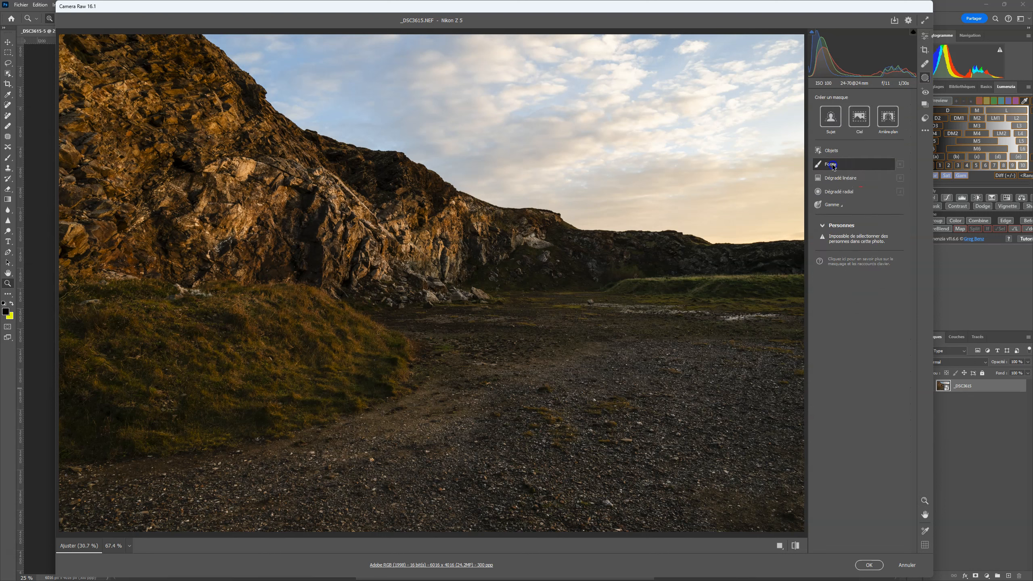
pyautogui.click(832, 171)
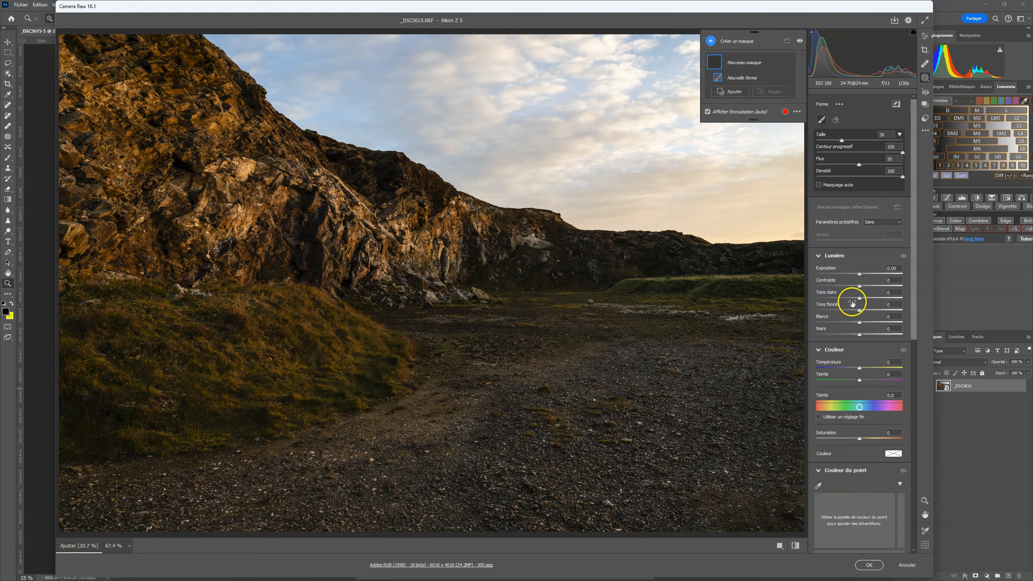
pyautogui.scroll(-10, 867, 345)
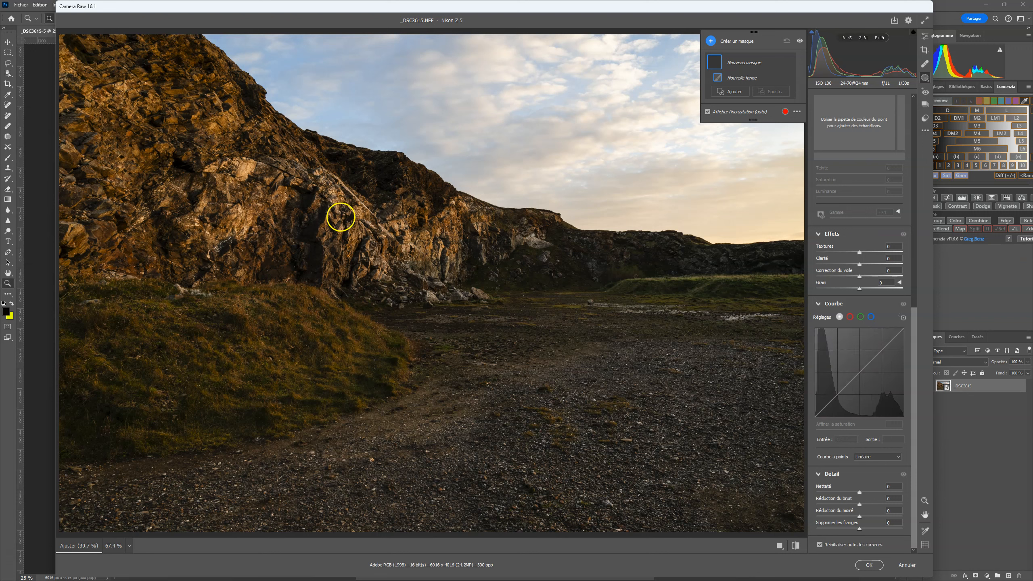
pyautogui.moveTo(367, 246)
pyautogui.mouseDown()
pyautogui.moveTo(326, 232)
pyautogui.moveTo(419, 243)
pyautogui.moveTo(350, 235)
pyautogui.moveTo(472, 244)
pyautogui.mouseUp()
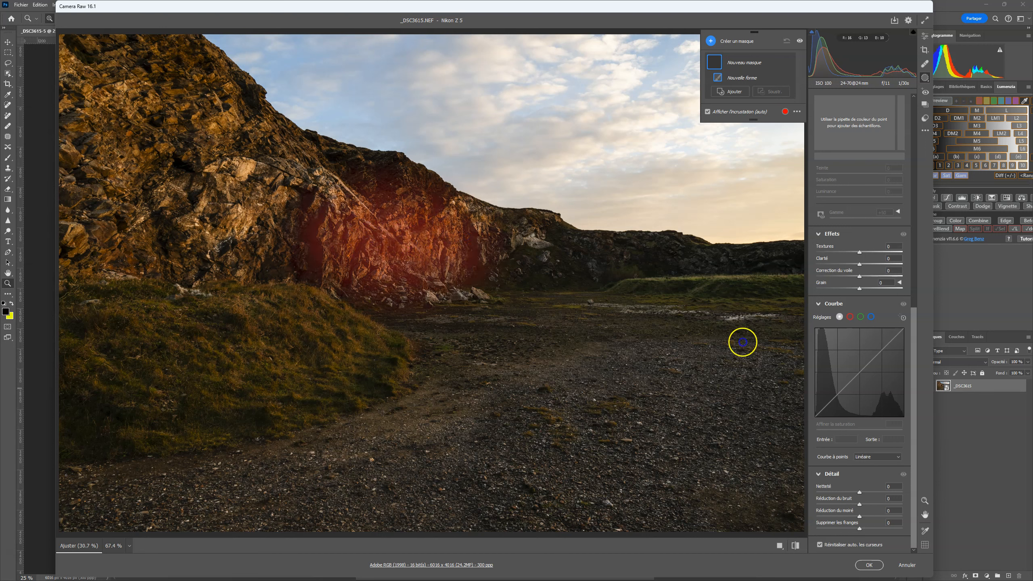
# - Shape the mask's S-curve with points at about input 79, output 55, input 127, output 130 and input 180, output 193, keeping Affiner la saturation at 100
pyautogui.click(839, 394)
pyautogui.moveTo(880, 365); pyautogui.dragTo(877, 349)
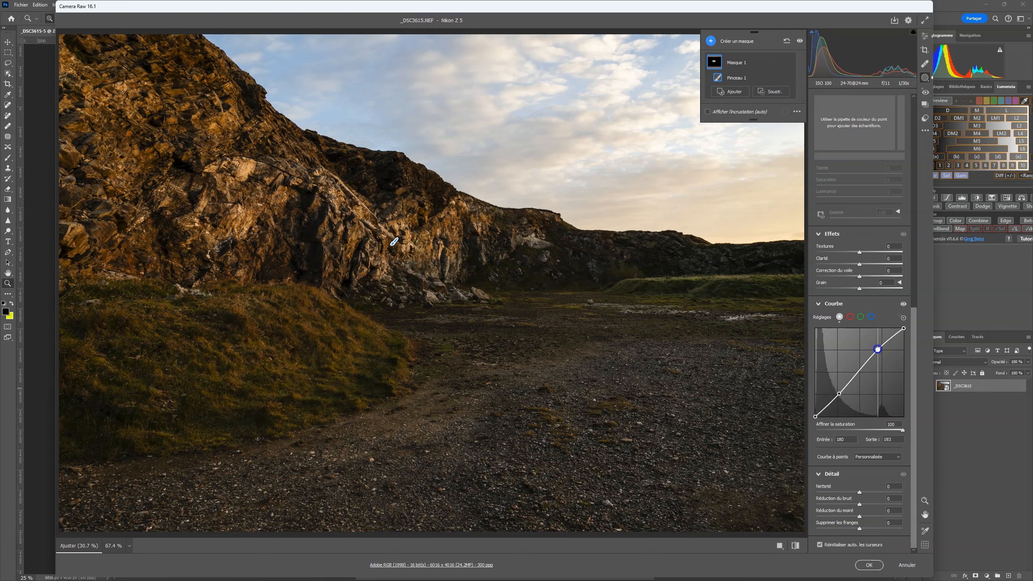
pyautogui.moveTo(839, 393); pyautogui.dragTo(843, 398)
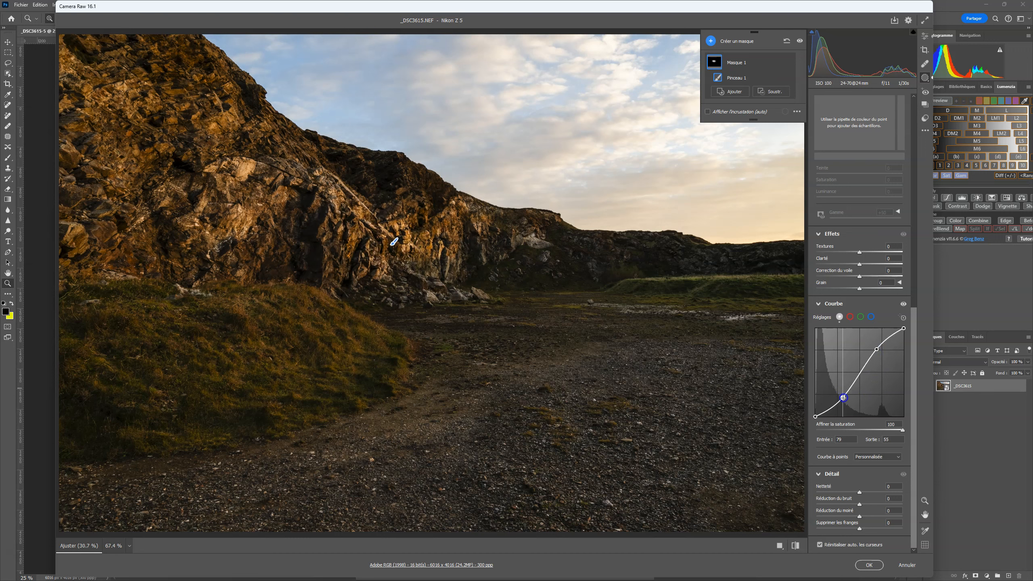
pyautogui.click(856, 370)
pyautogui.moveTo(902, 431)
pyautogui.mouseDown()
pyautogui.moveTo(823, 427)
pyautogui.moveTo(916, 431)
pyautogui.mouseUp()
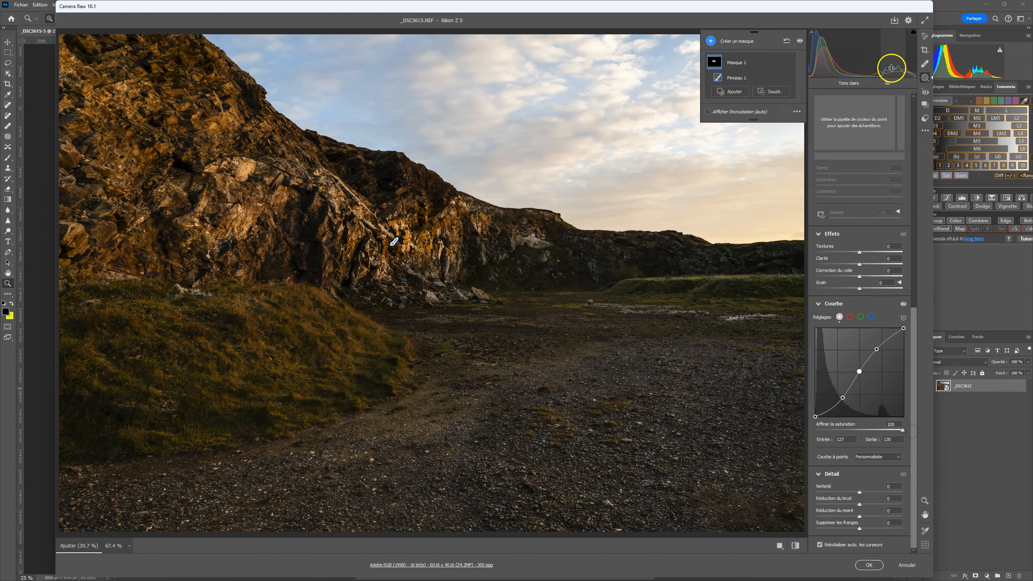
# - Return to the global edits and reset the photo's point curve on all channels
pyautogui.click(925, 37)
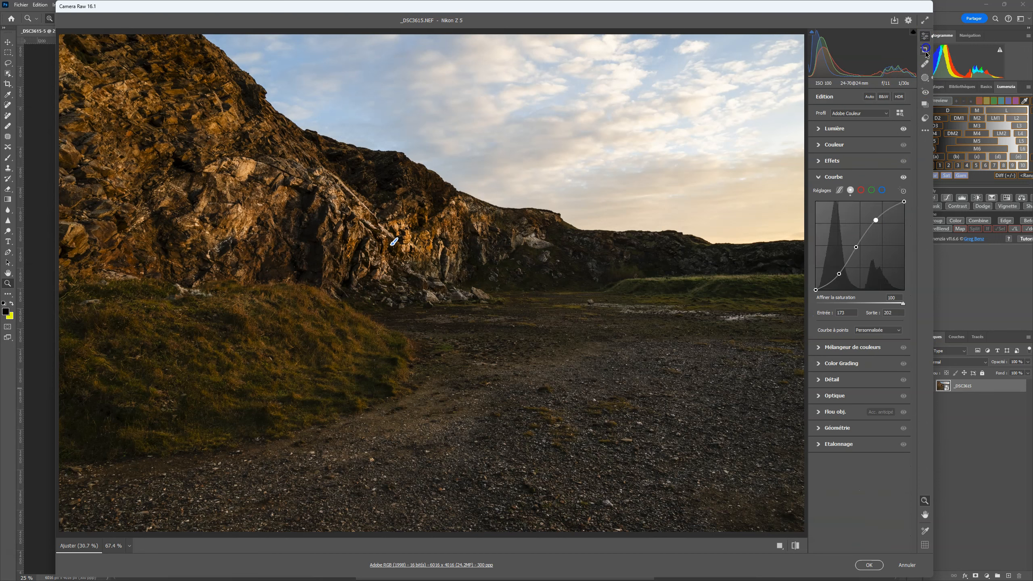
pyautogui.click(875, 221)
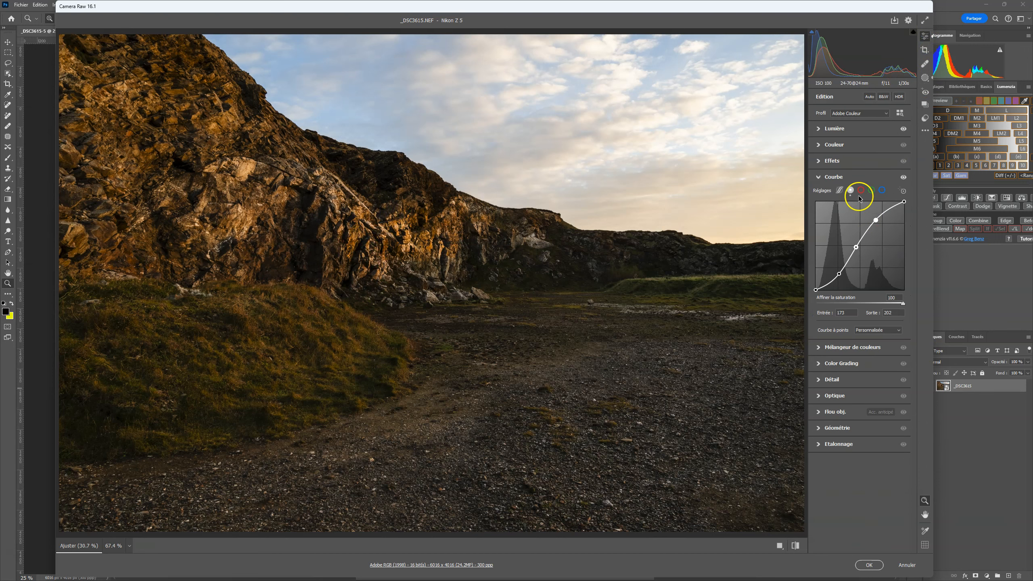
pyautogui.rightClick(861, 234)
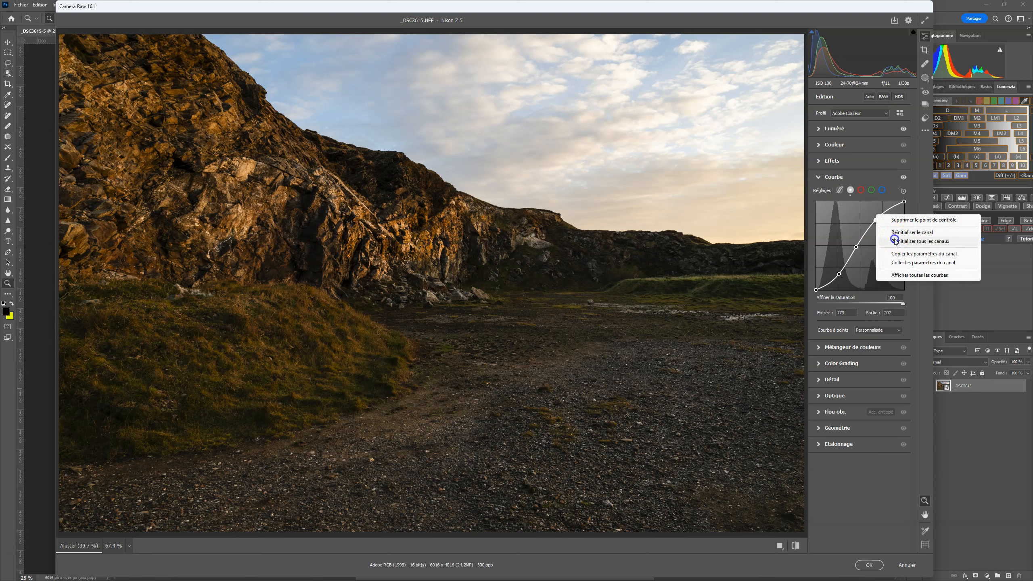
pyautogui.click(894, 239)
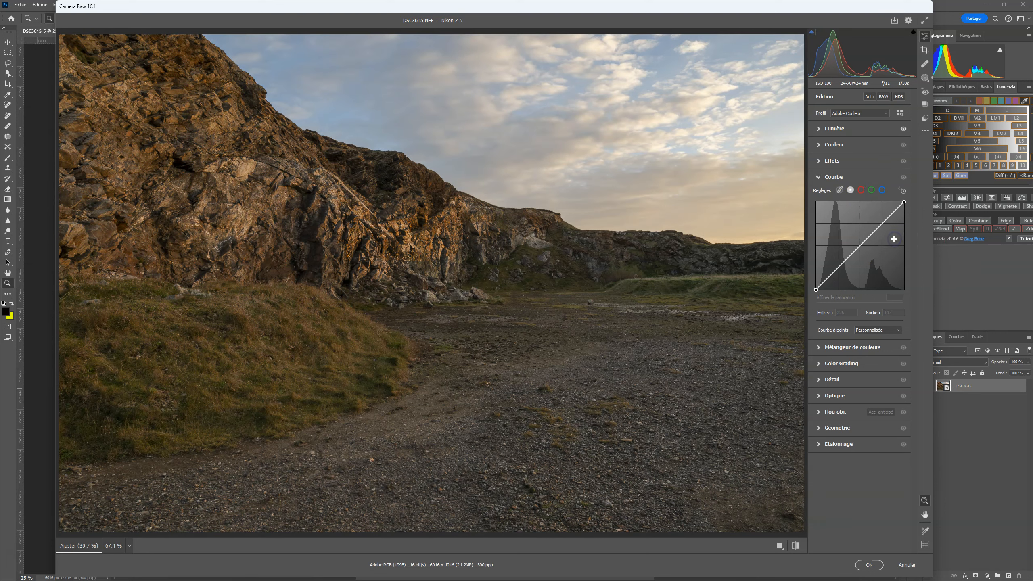
# - Reselect Masque 1 and vary its curve's Affiner la saturation to compare the rock's colours, ending at 100
pyautogui.click(927, 80)
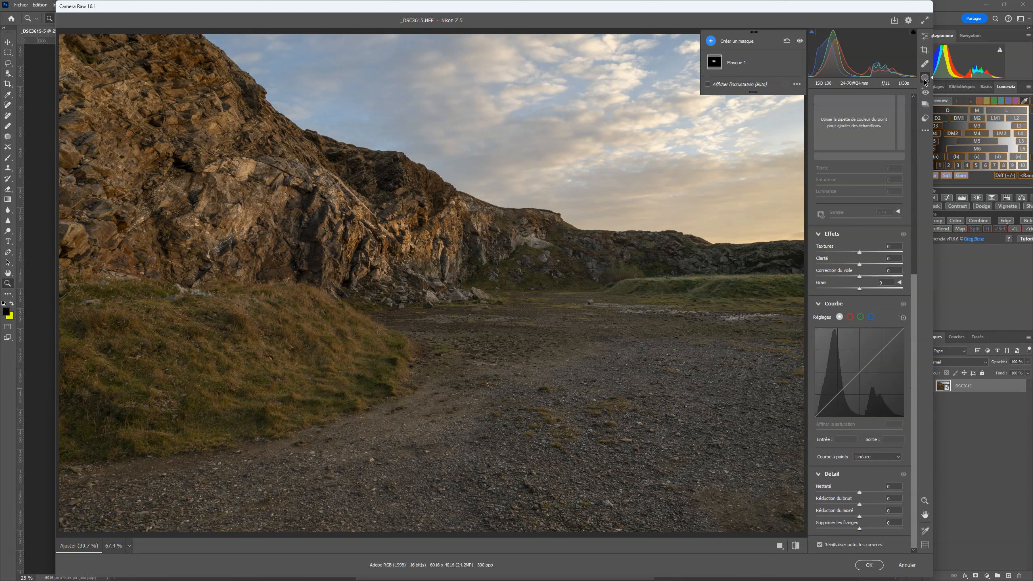
pyautogui.click(720, 64)
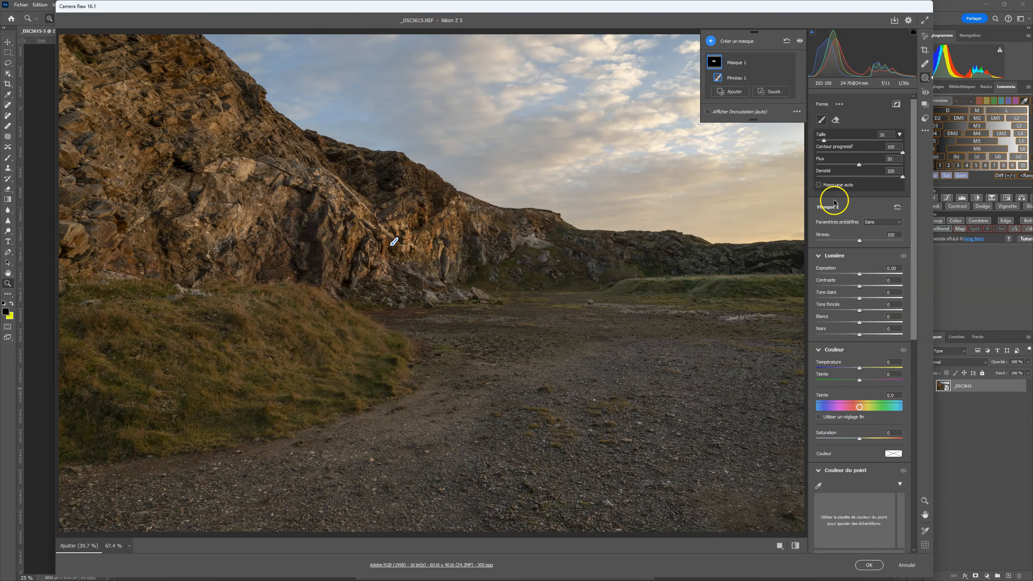
pyautogui.scroll(-5, 856, 352)
pyautogui.scroll(-4, 855, 354)
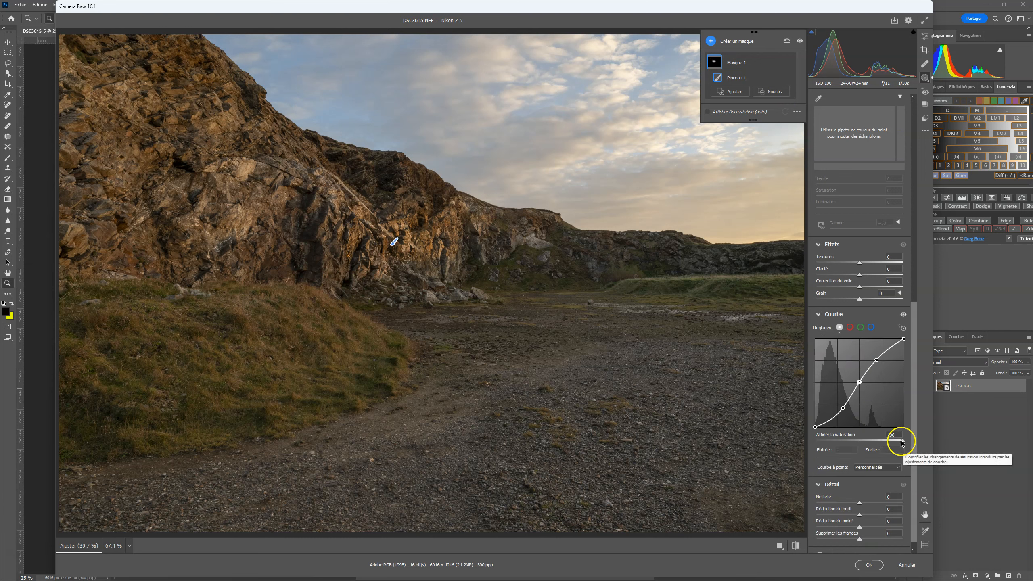
pyautogui.moveTo(901, 439); pyautogui.dragTo(817, 440)
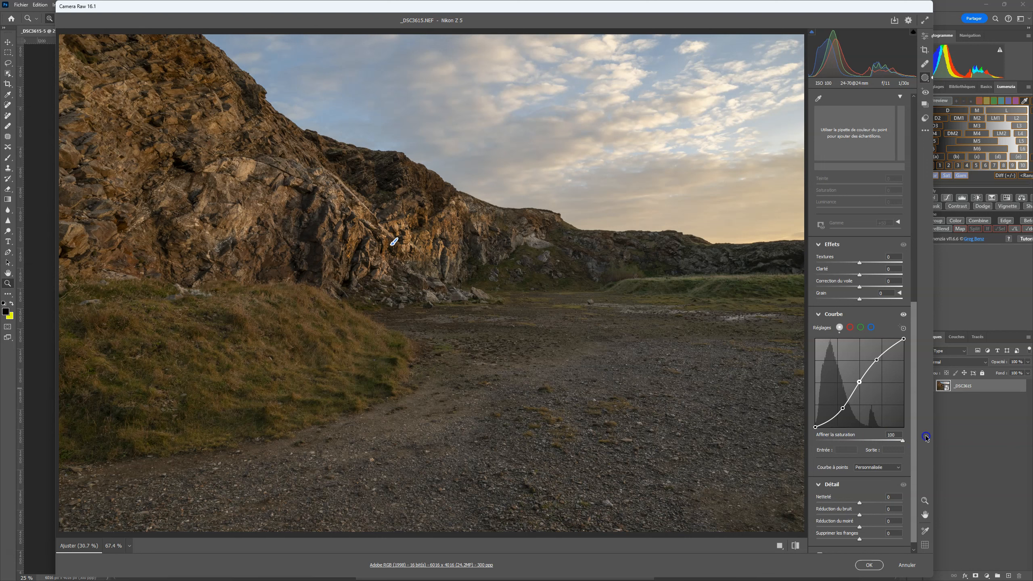
pyautogui.click(386, 243)
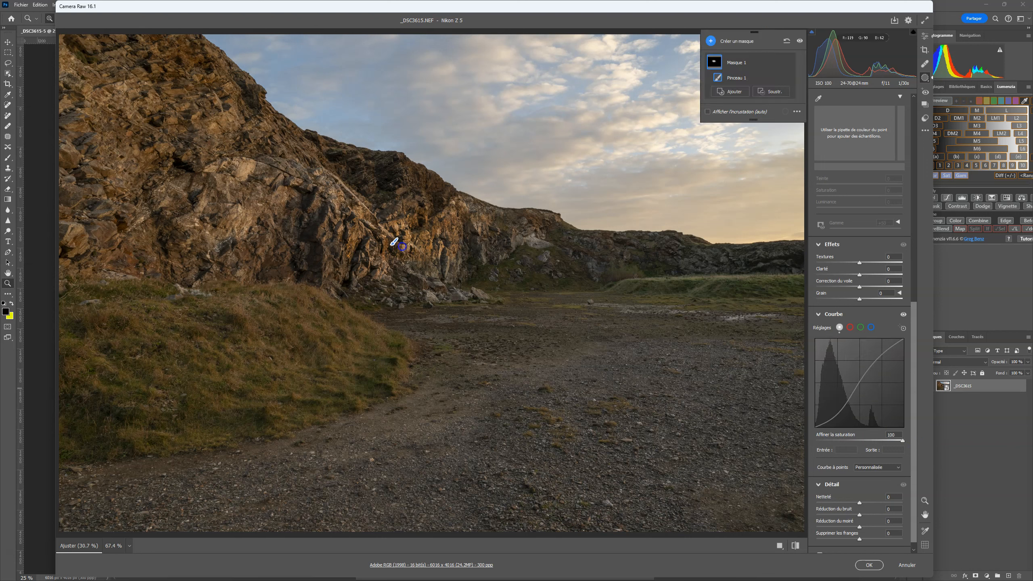
pyautogui.click(958, 463)
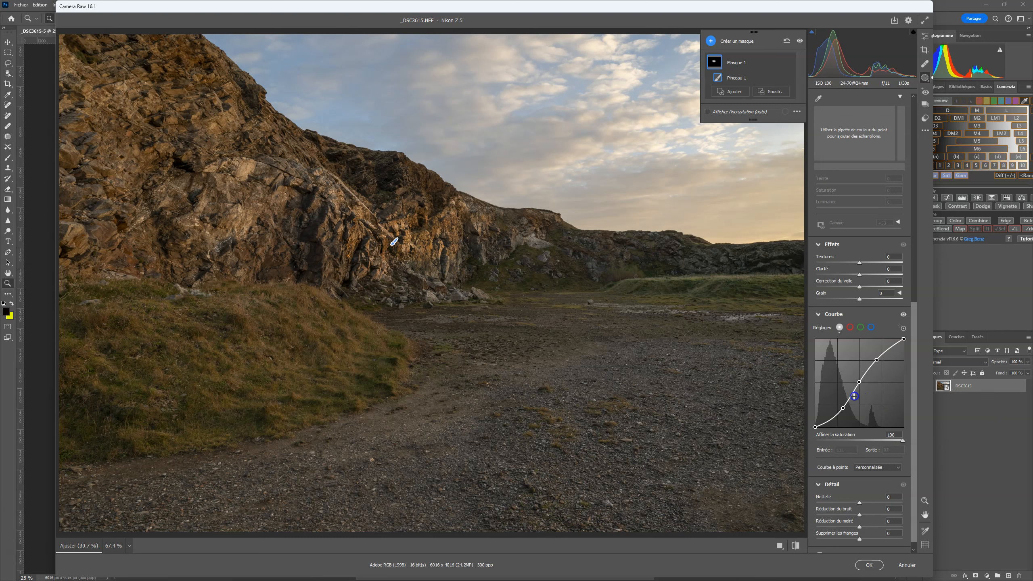
# - Move the mask curve's shadow point to input 88, output 59, try Affiner la saturation at 0, and undo that saturation change
pyautogui.click(844, 407)
pyautogui.moveTo(844, 407); pyautogui.dragTo(846, 406)
pyautogui.moveTo(902, 443); pyautogui.dragTo(780, 427)
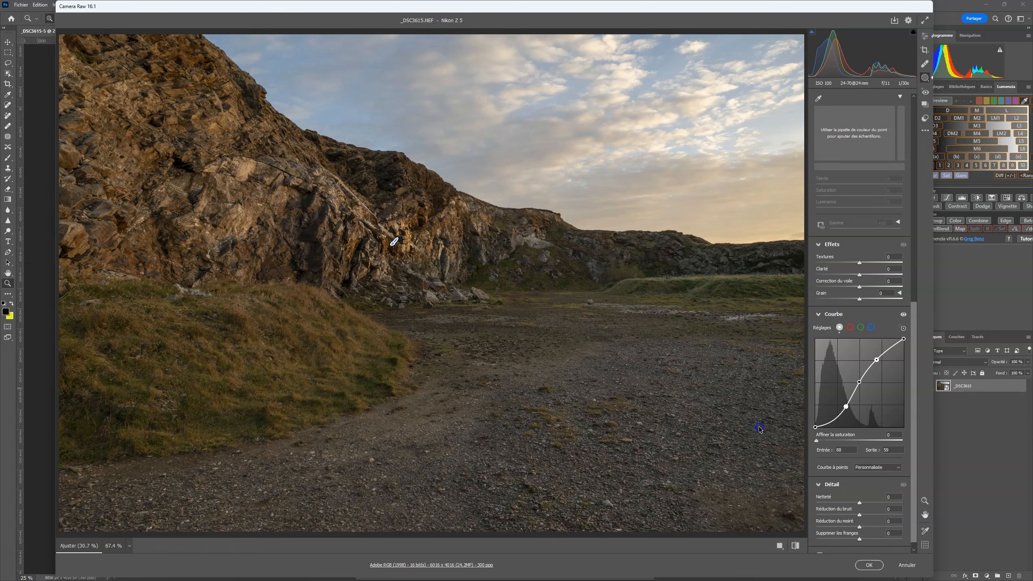
pyautogui.hotkey('ctrl', 'z')
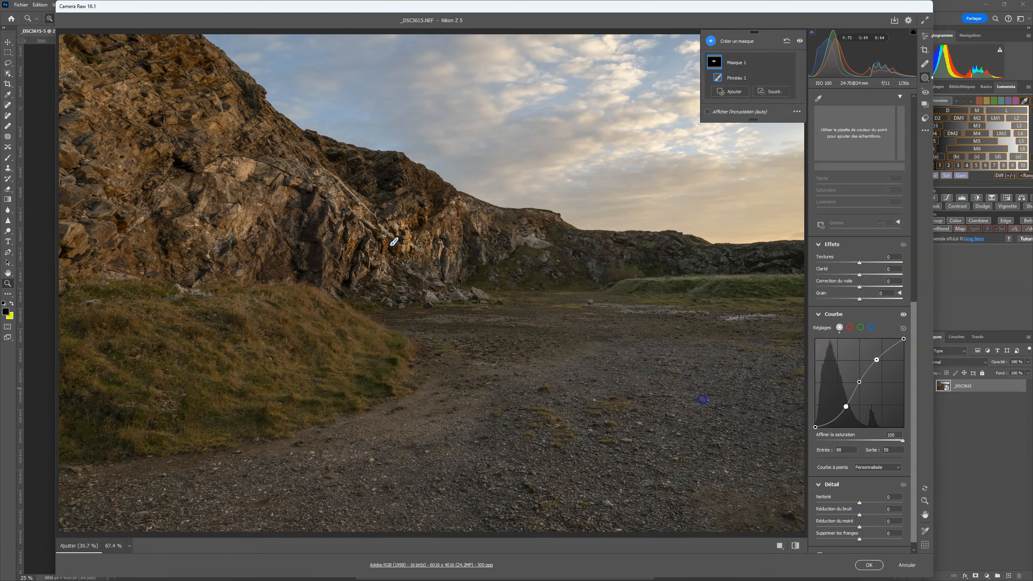